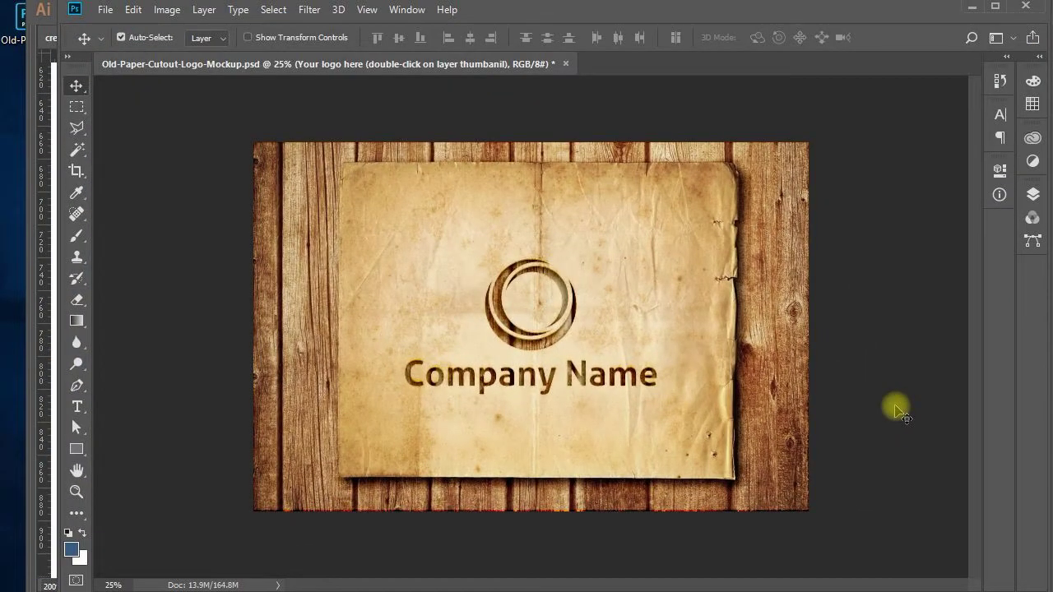
key("ctrl+plus")
key("ctrl+plus")
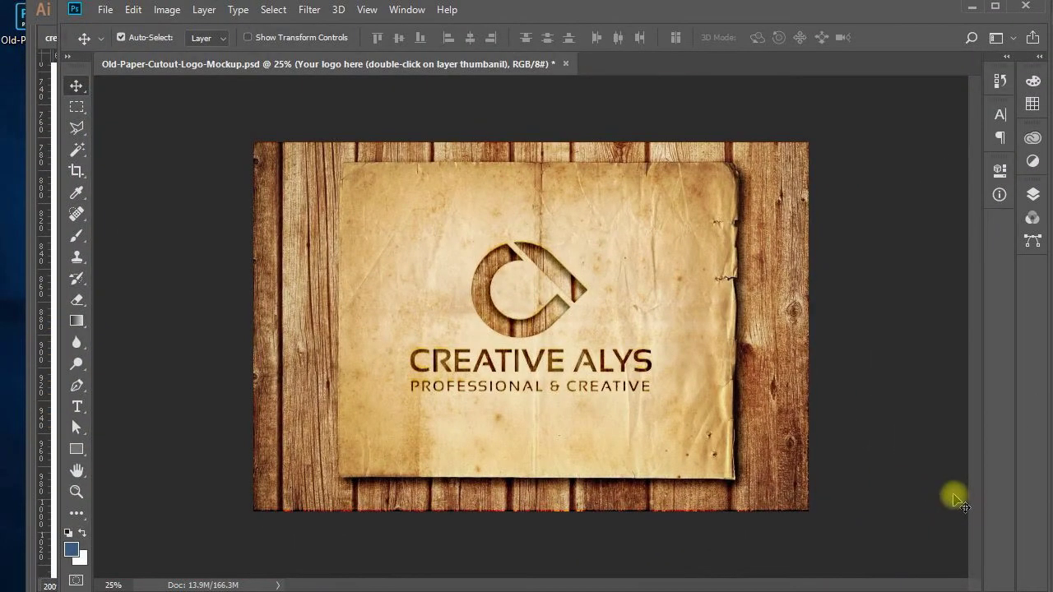
key("ctrl+plus")
key("ctrl+plus")
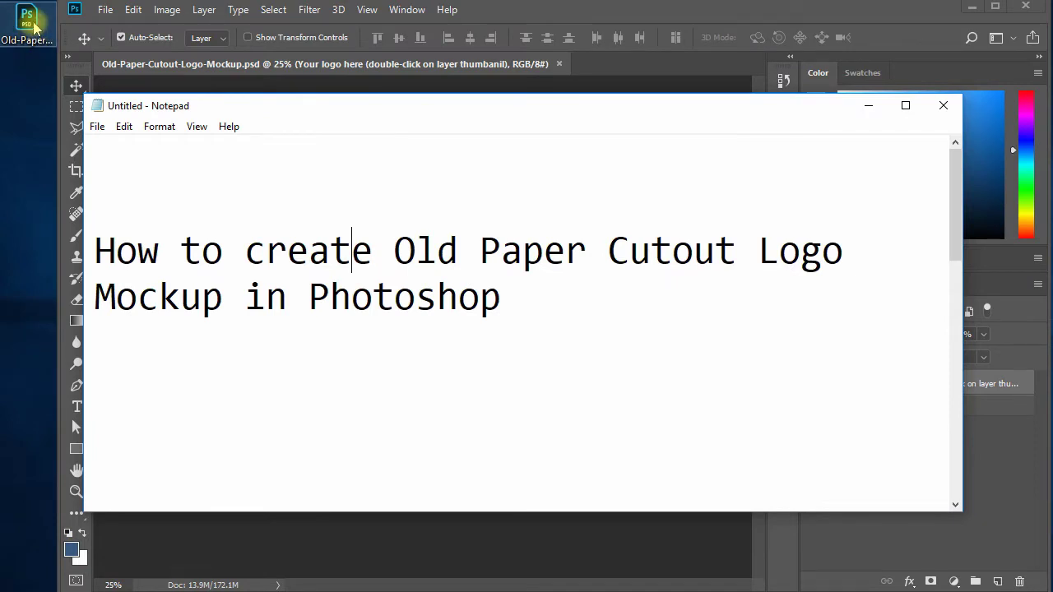
left_click(31, 32)
key("space")
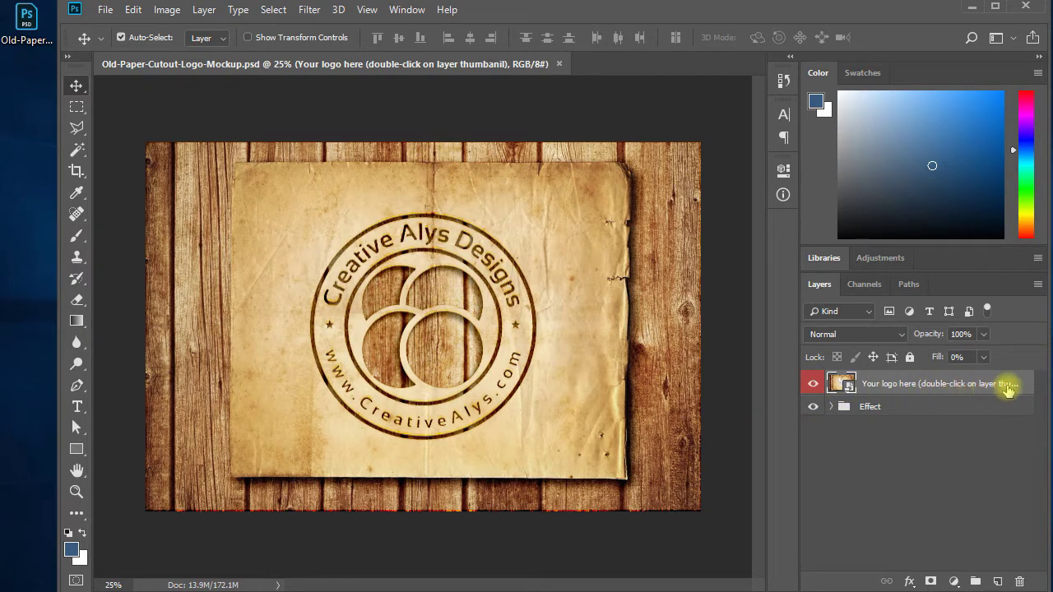
Open the contents of the "Your logo here" smart object and preview its Your Logo Here layer by showing and hiding it.
double_click(840, 382)
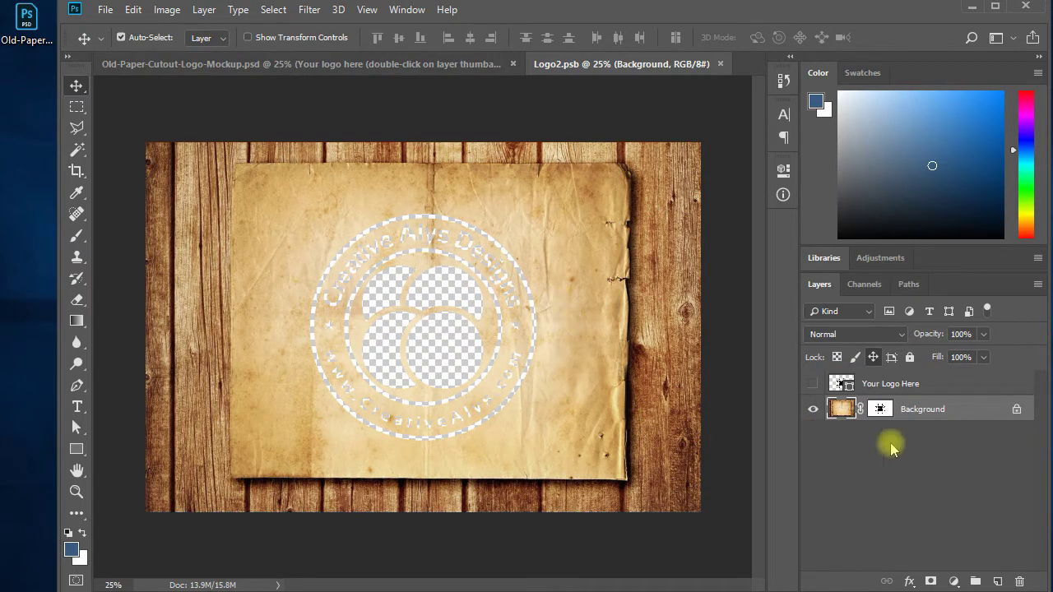
left_click(812, 383)
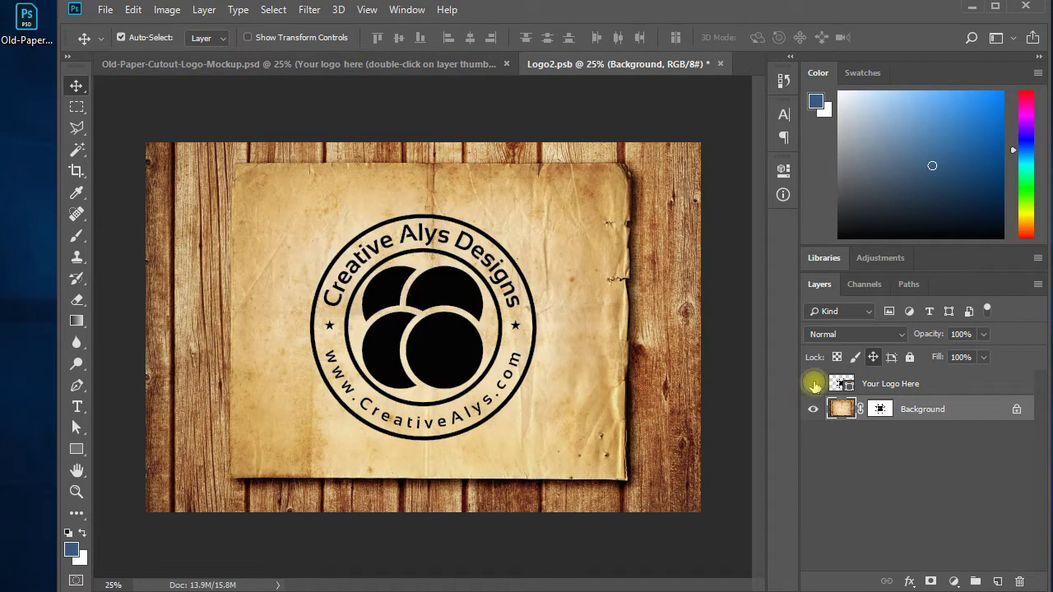
left_click(812, 383)
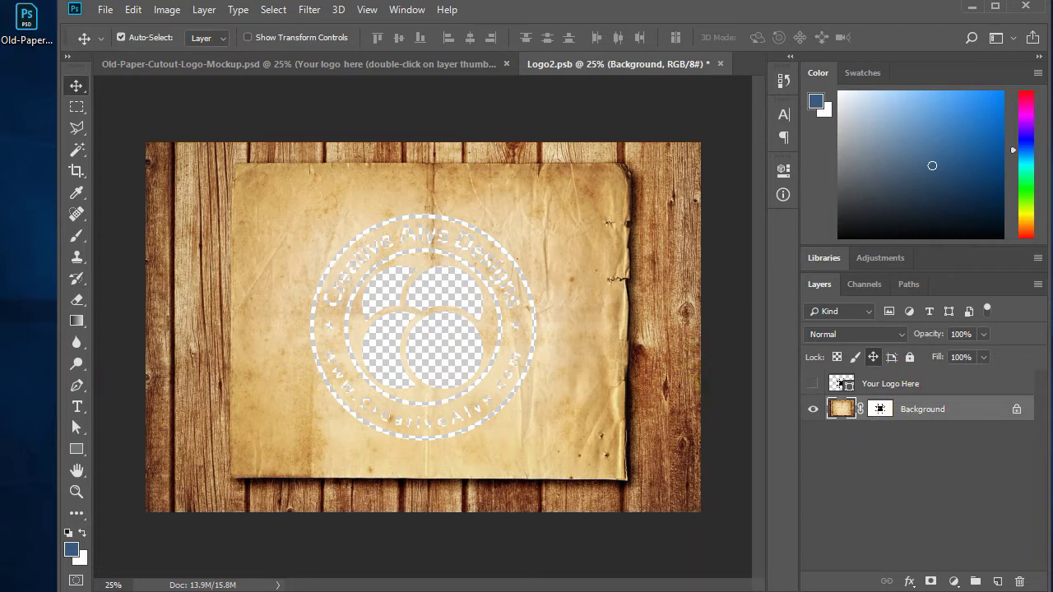
Switch to Illustrator and copy the house-shaped "Company Name" logo from creativealys-stationery-designs.ai.
key("alt+Tab")
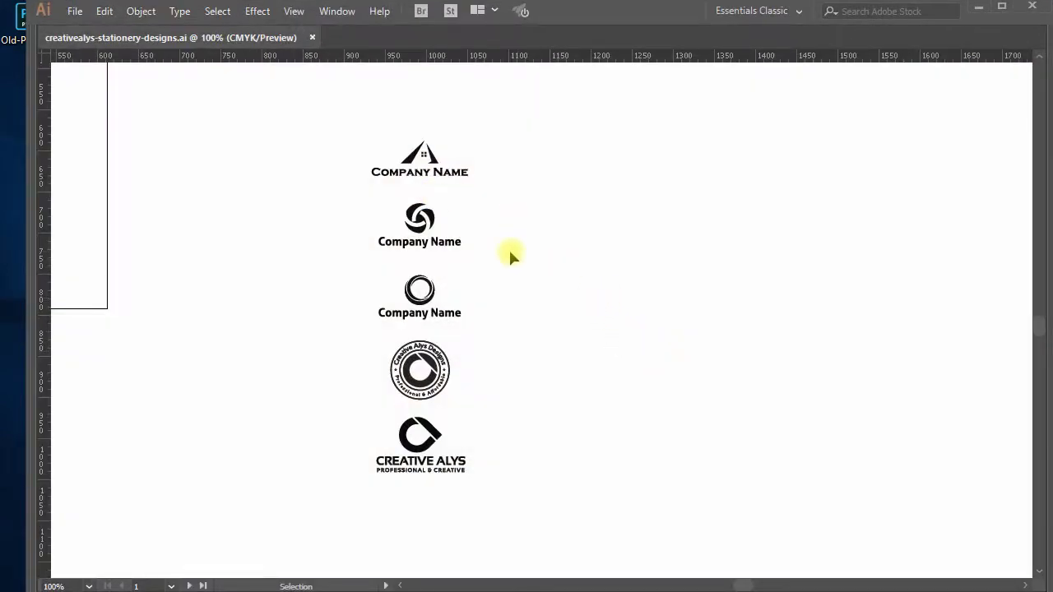
left_click(454, 240, "ctrl")
left_click(494, 266, "ctrl")
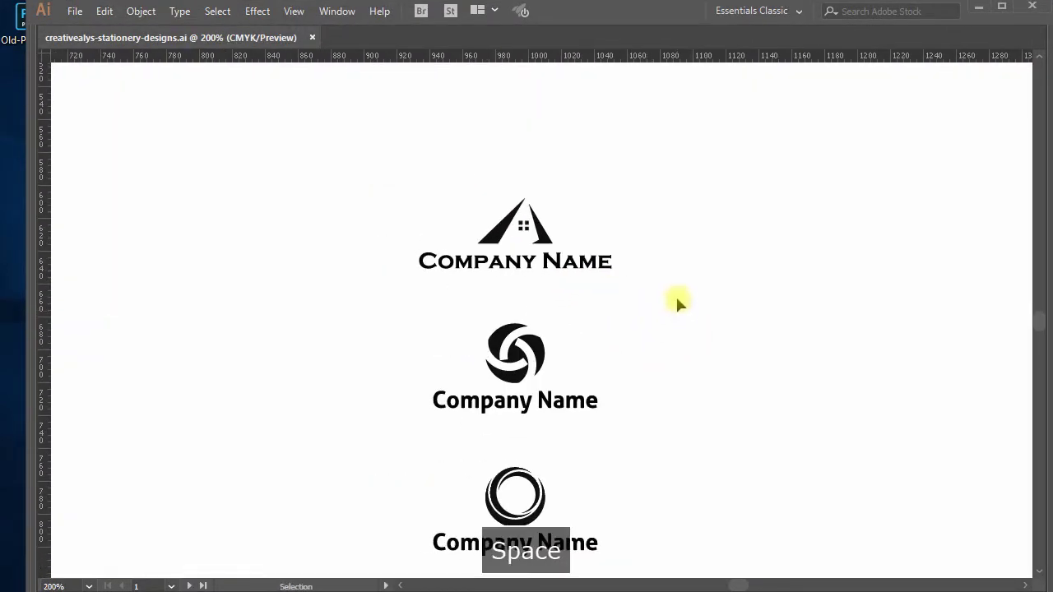
left_click_drag(677, 304, 417, 196)
left_click(103, 11)
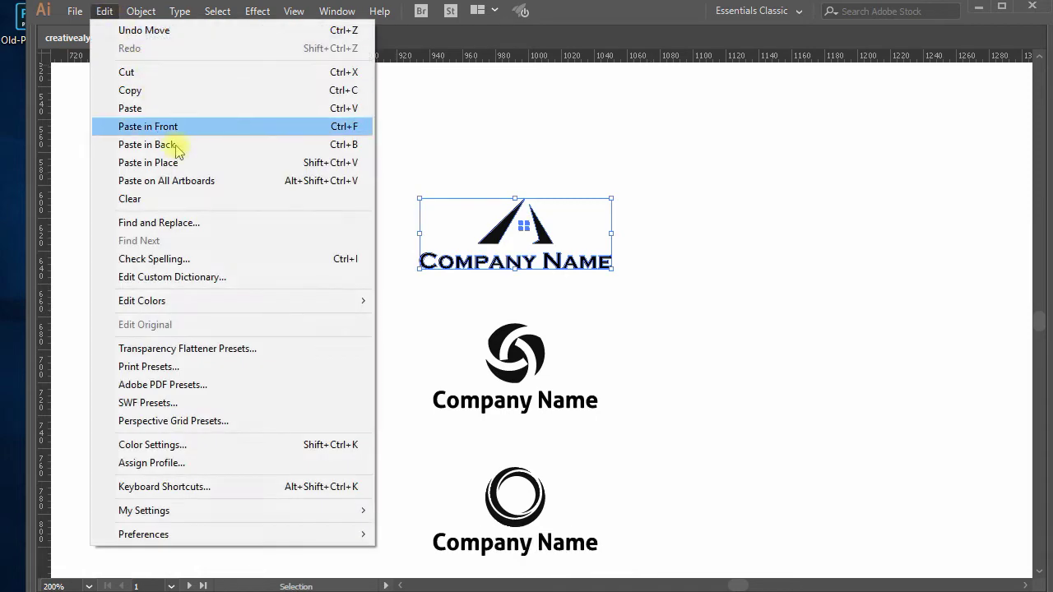
left_click(138, 91)
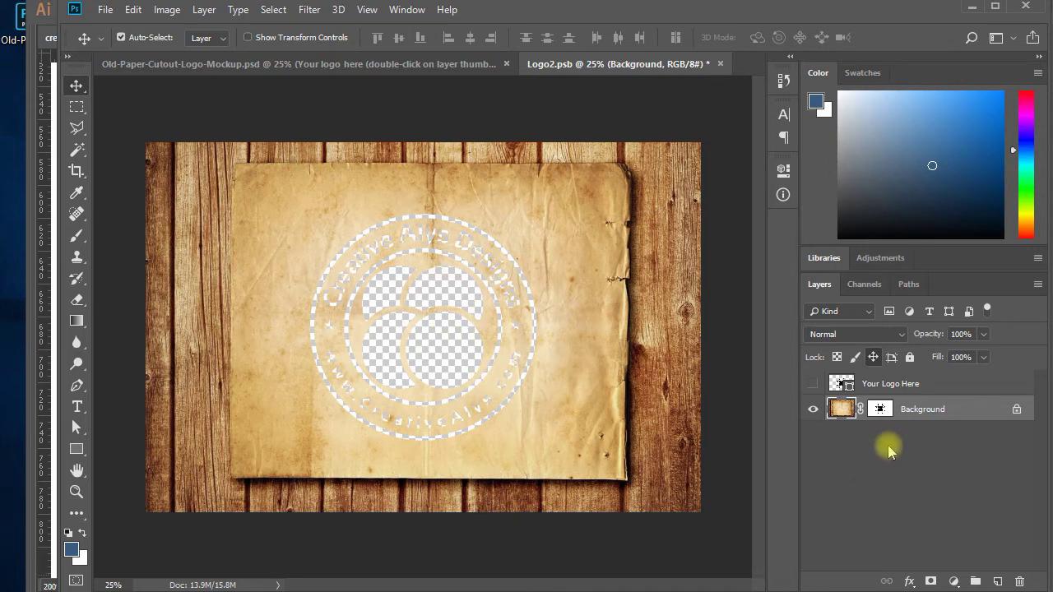
Fill the Background layer's mask with white in Logo2.psb to remove the existing round logo cutout.
left_click(879, 411)
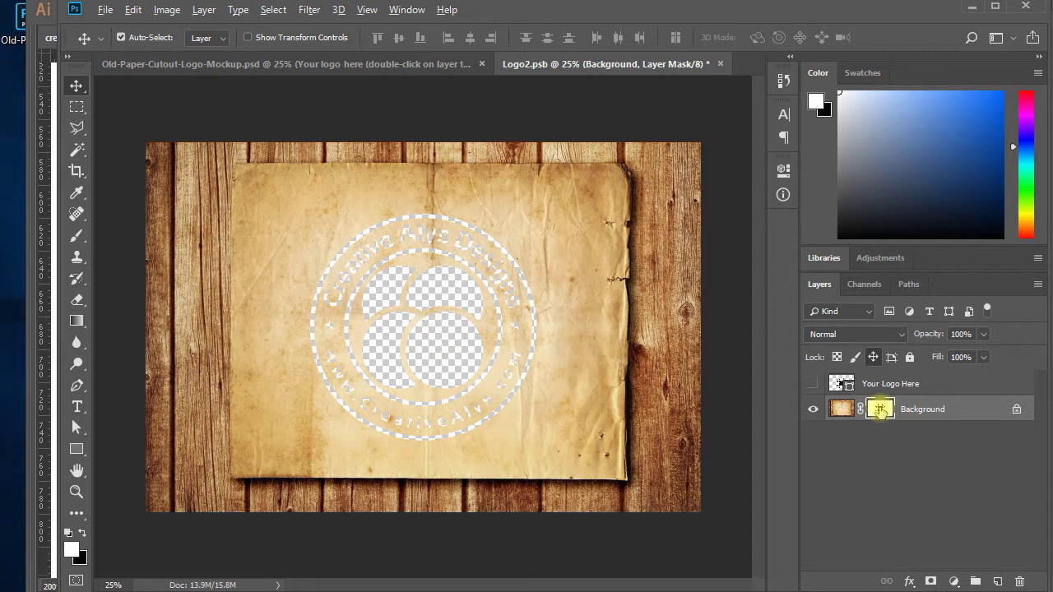
key("alt+BackSpace")
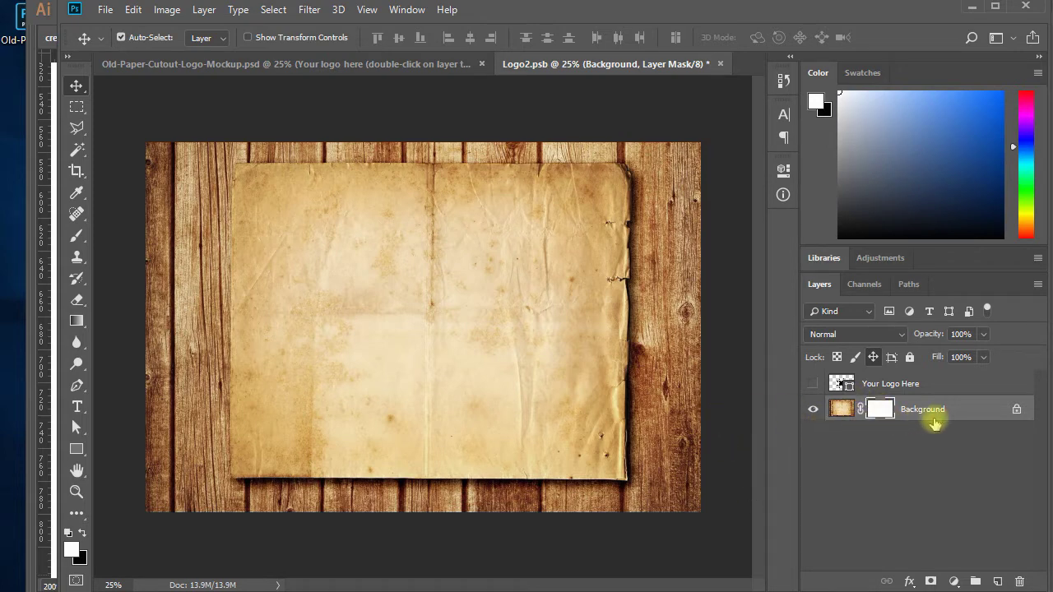
Paste the copied house logo as a Shape Layer above the Your Logo Here layer.
left_click(944, 383)
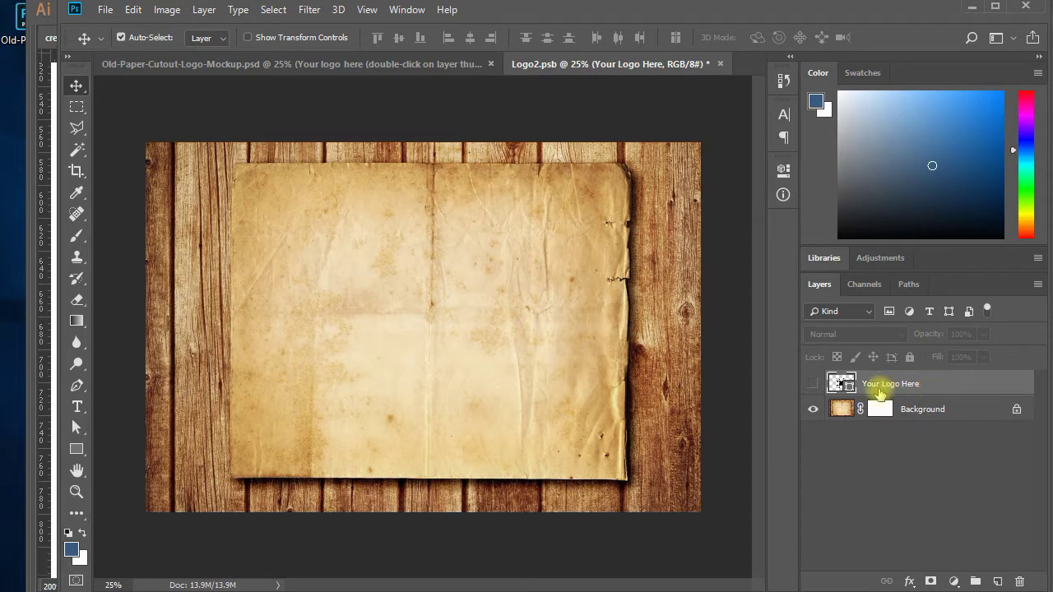
left_click(134, 10)
left_click(197, 149)
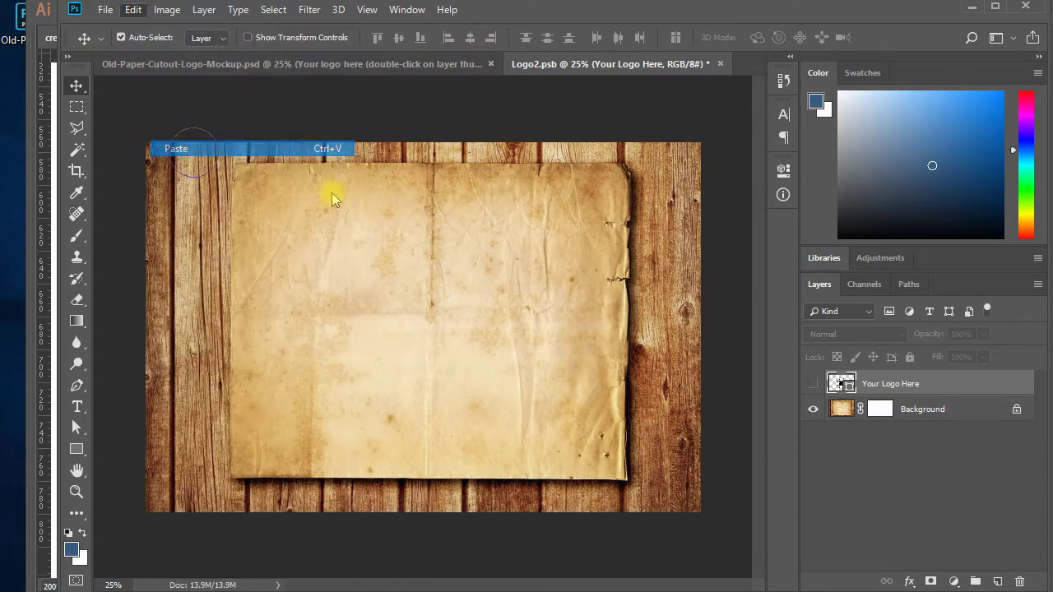
left_click(429, 253)
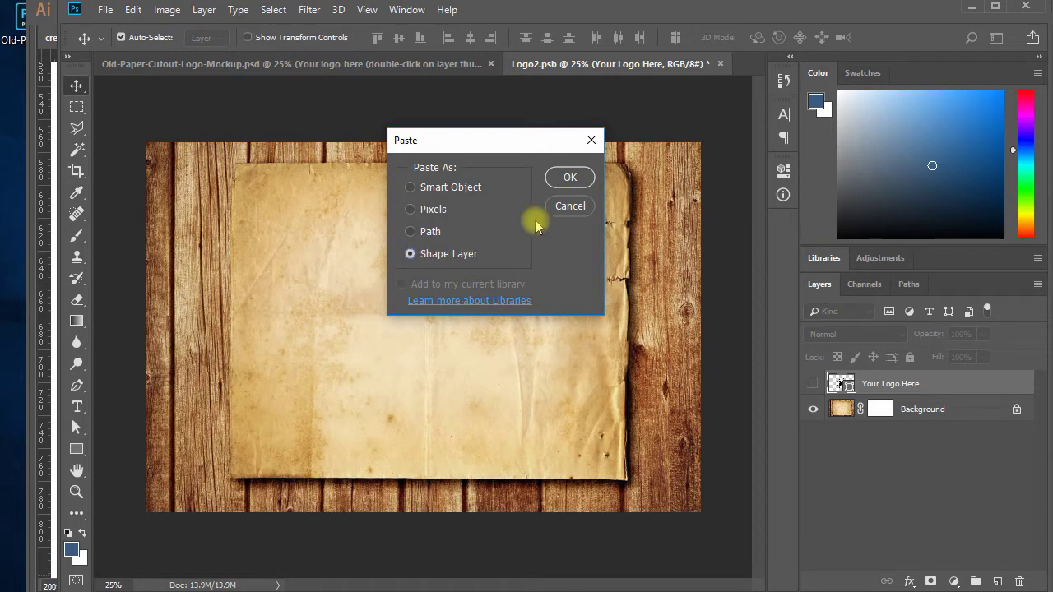
left_click(569, 178)
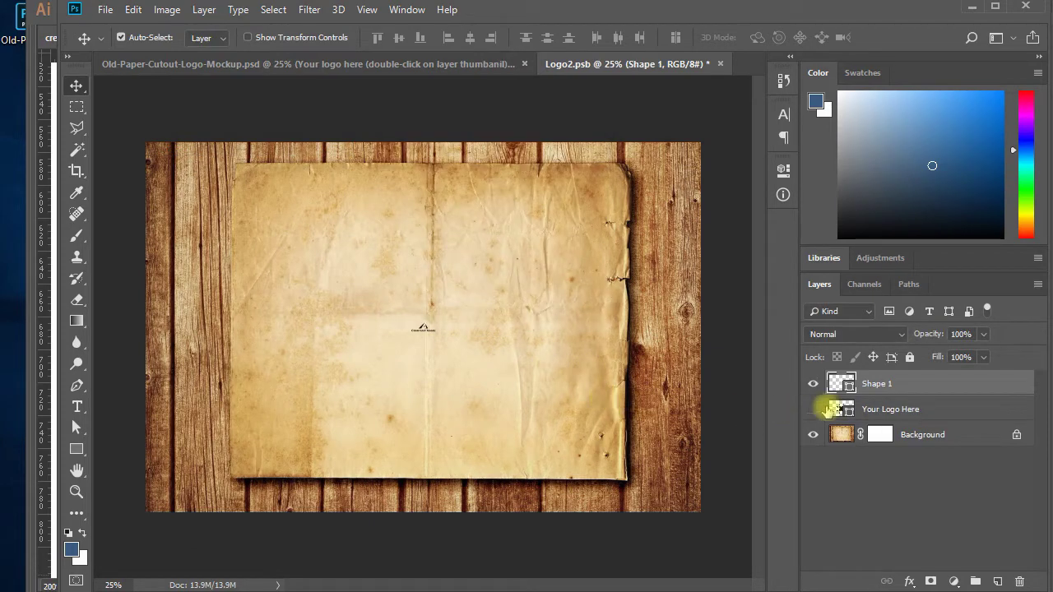
Scale up the pasted logo proportionally from its centre so it spans most of the old paper's width.
left_click_drag(520, 366, 510, 356)
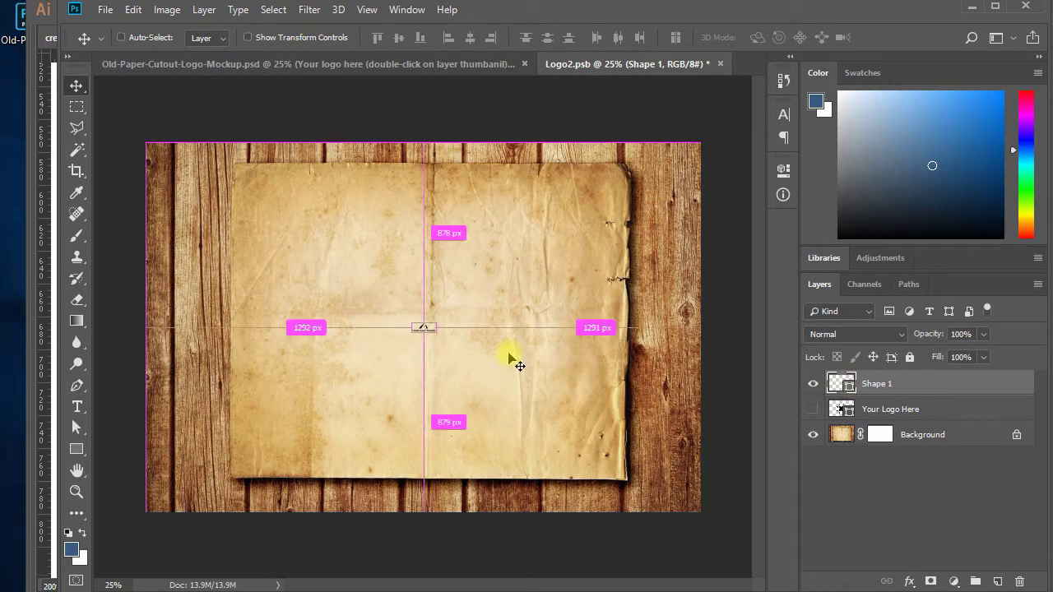
key("ctrl+t")
left_click_drag(437, 331, 558, 408)
key("Return")
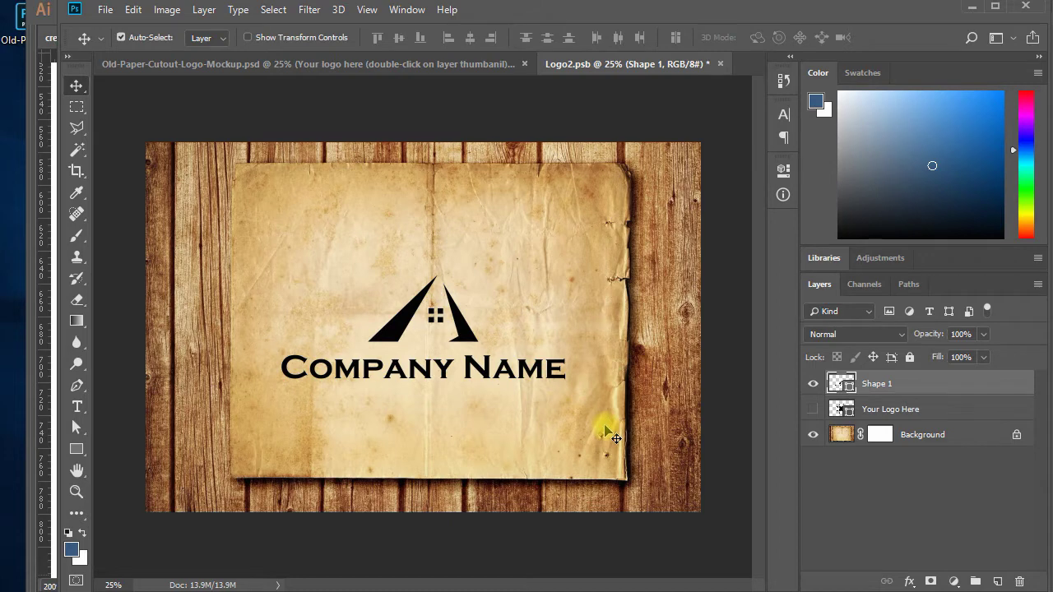
Nudge the enlarged logo up and down until it sits slightly higher, near the middle of the paper.
key("shift+Up")
key("shift+Up")
key("shift+Up")
key("shift+Up")
key("shift+Up")
key("shift+Up")
key("shift+Up")
key("shift+Up")
key("shift+Up")
key("shift+Up")
key("shift+Up")
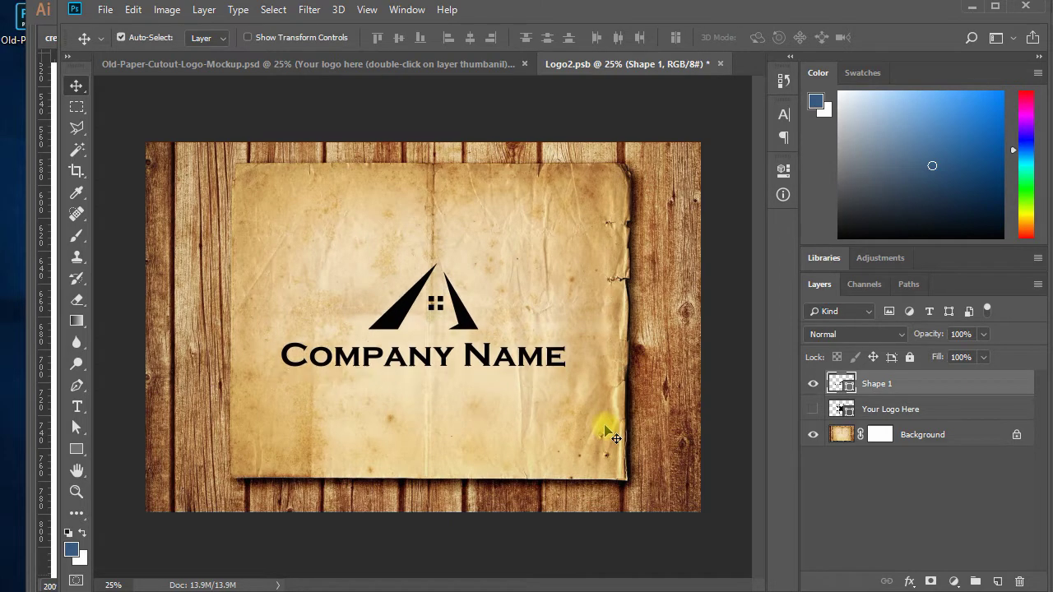
key("shift+Down")
key("shift+Down")
key("shift+Down")
key("shift+Down")
key("shift+Down")
key("shift+Down")
key("shift+Down")
key("shift+Down")
key("shift+Down")
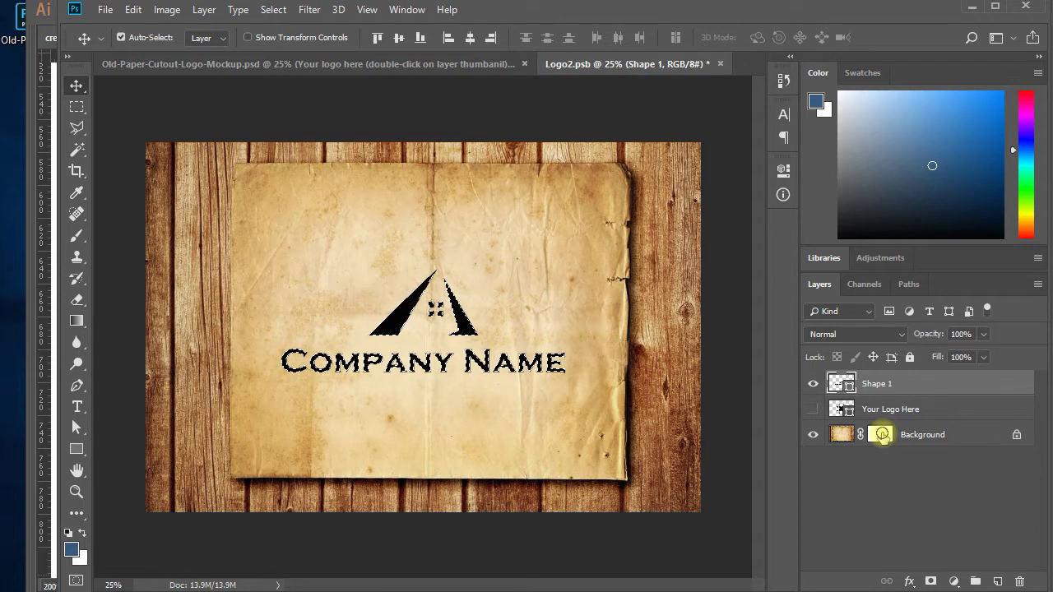
Fill the logo-shaped selection with black on the Background layer's mask, and hide the Shape 1 layer with the selection cleared.
left_click(881, 434)
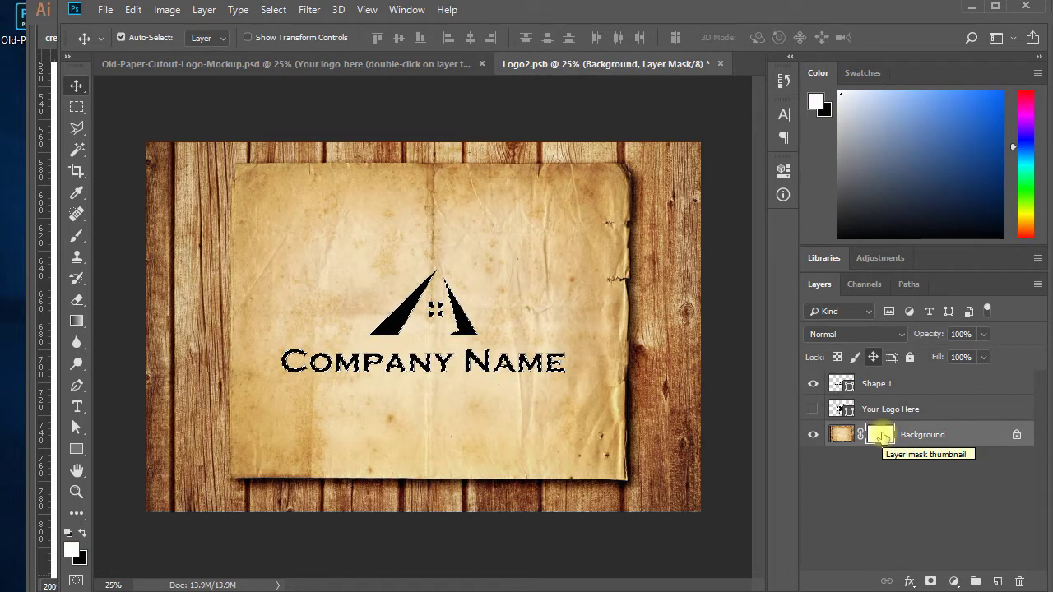
key("ctrl+BackSpace")
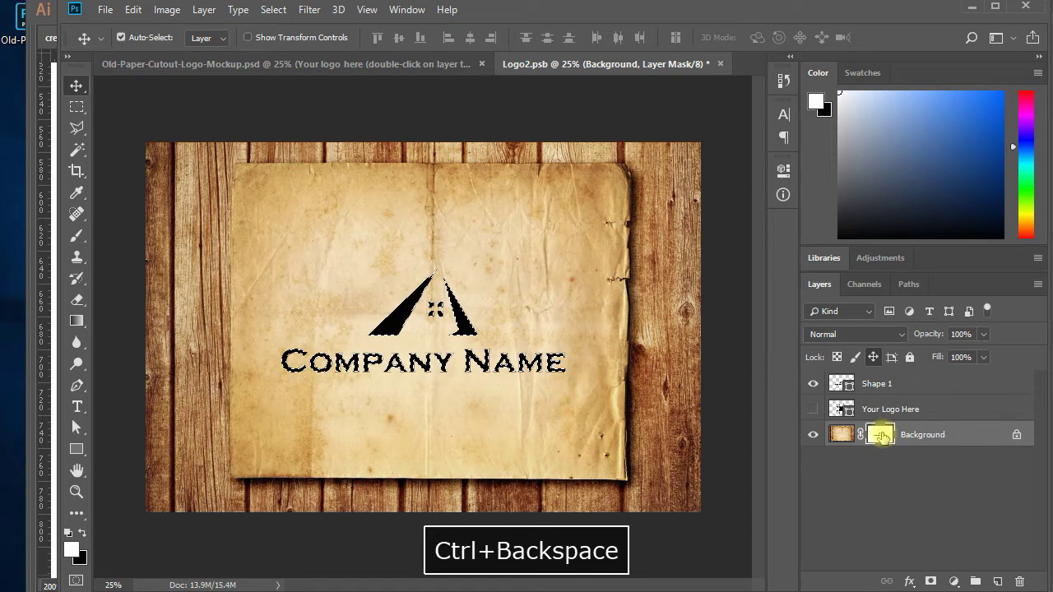
left_click(885, 383)
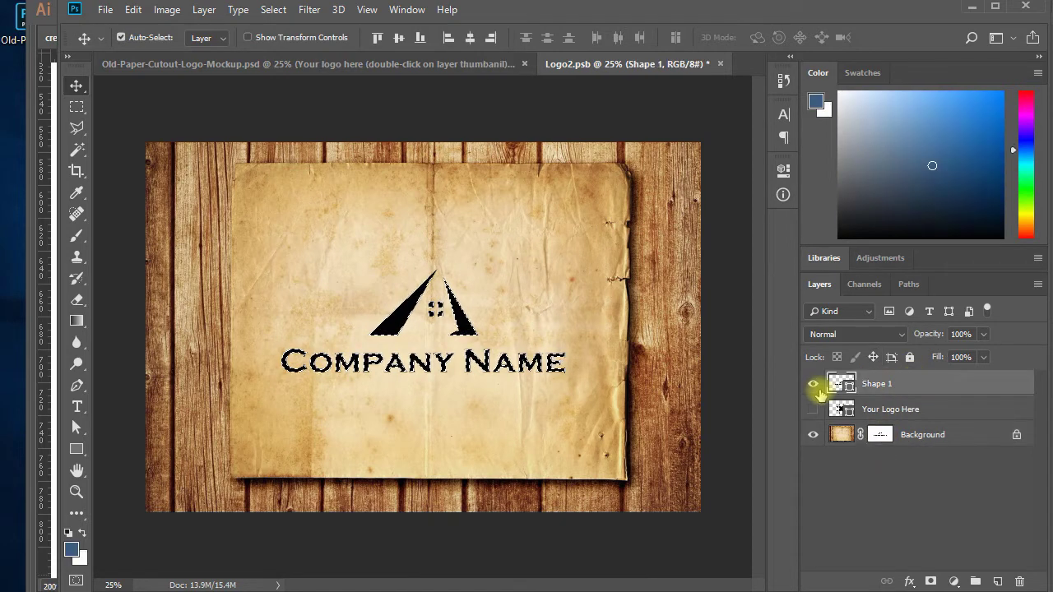
left_click(814, 384)
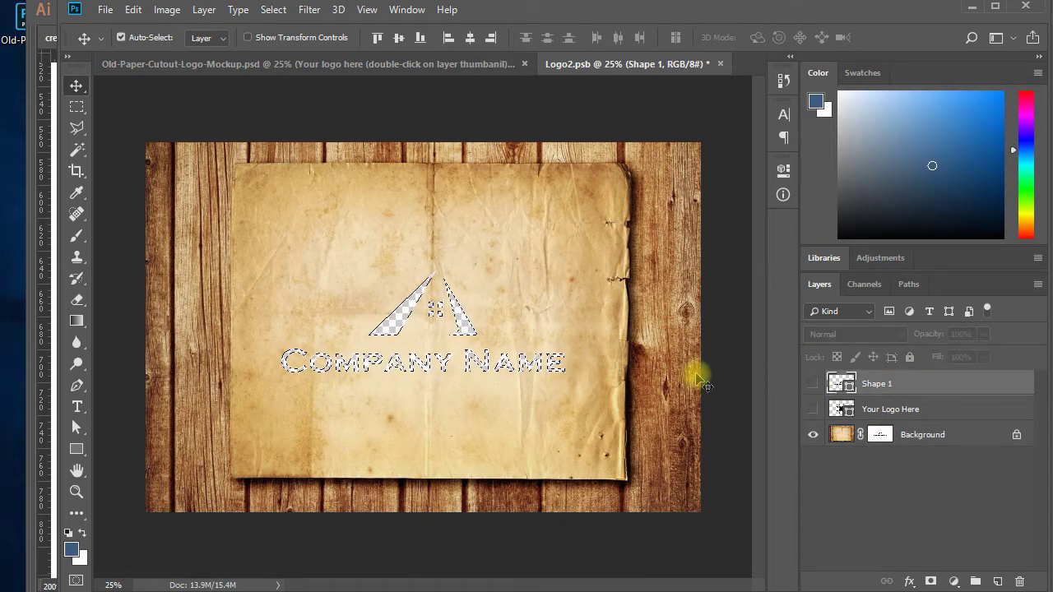
key("ctrl+d")
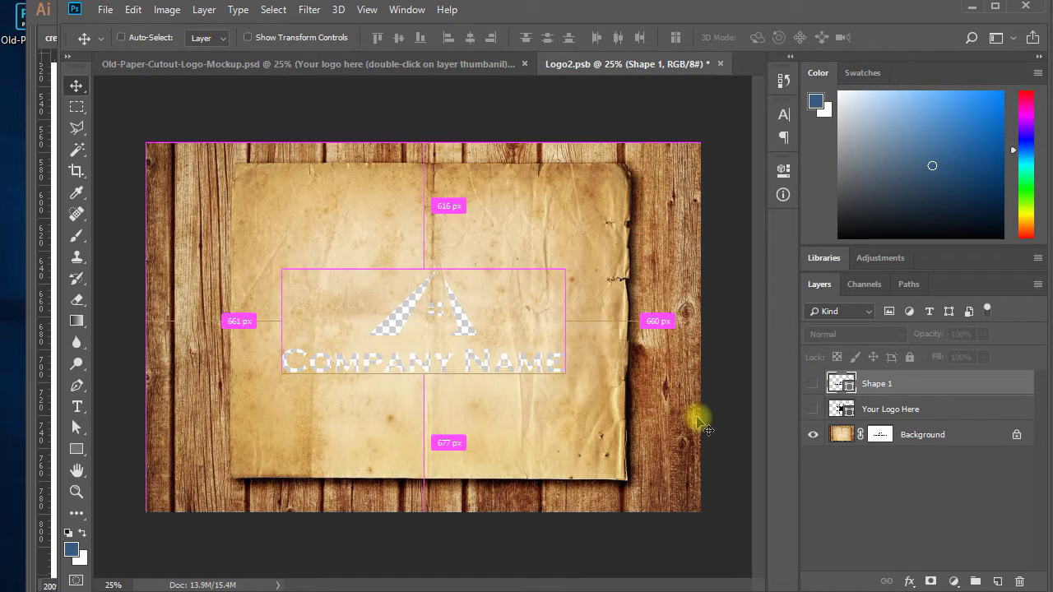
Save and close Logo2.psb to update the cutout in the paper mockup.
key("ctrl+s")
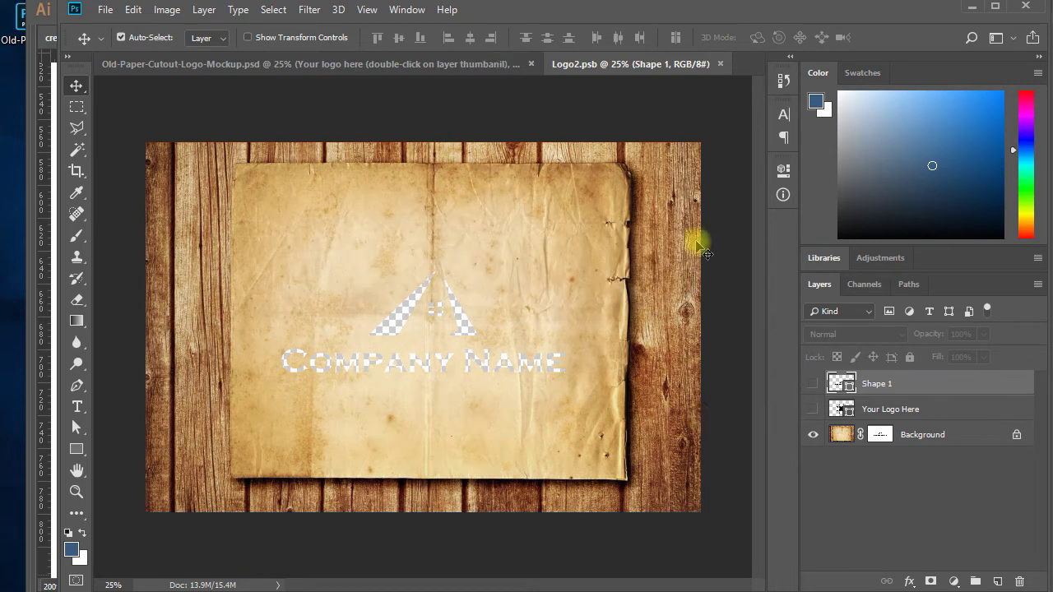
left_click(721, 63)
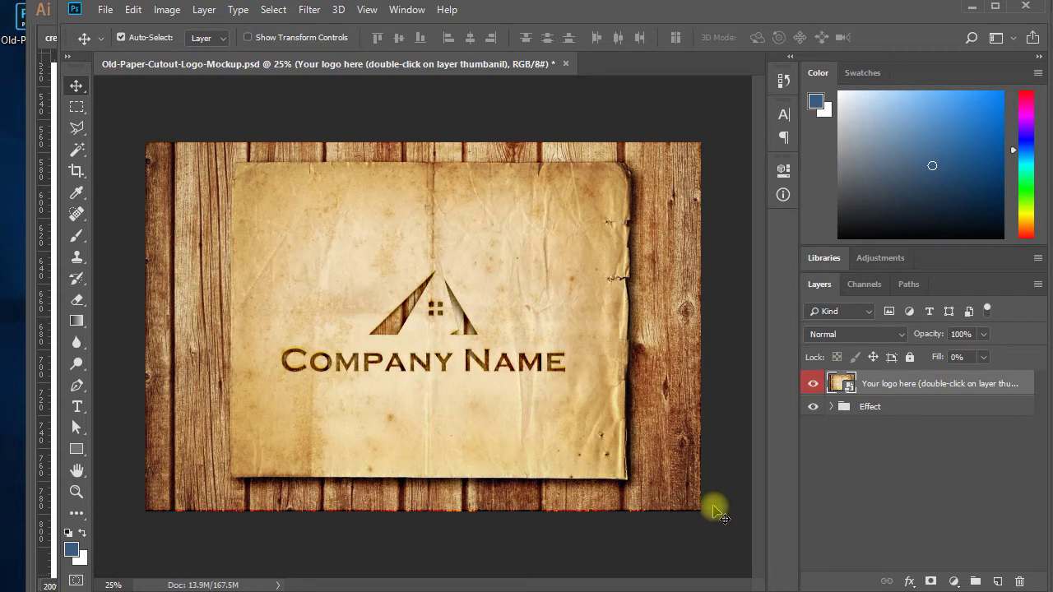
Examine the house logo cutout on the old paper up close at 50% and as a whole at 25%.
left_click(1039, 57)
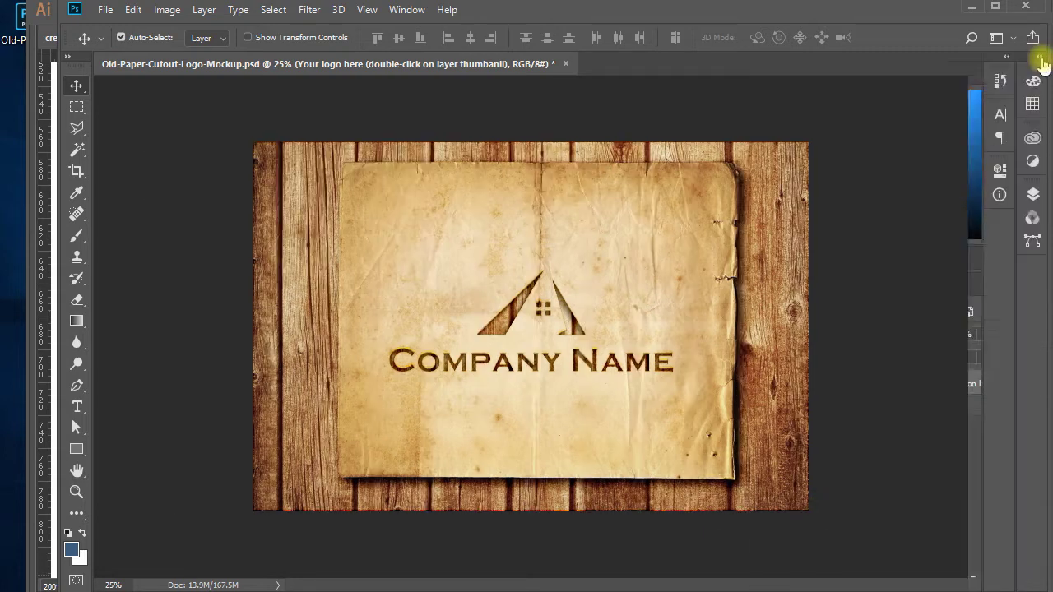
left_click(535, 330, "ctrl")
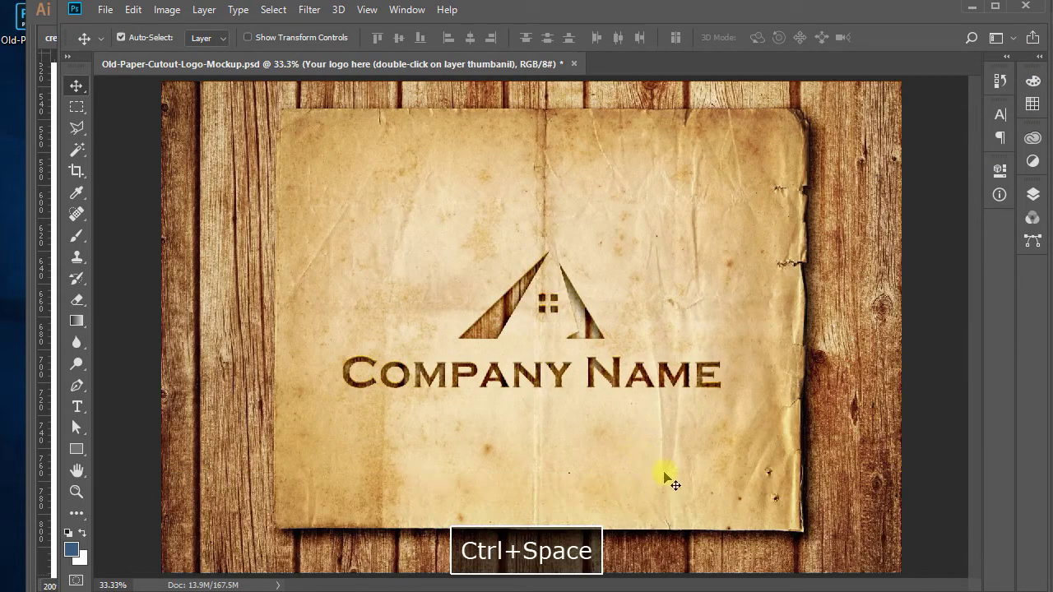
left_click(595, 369, "ctrl")
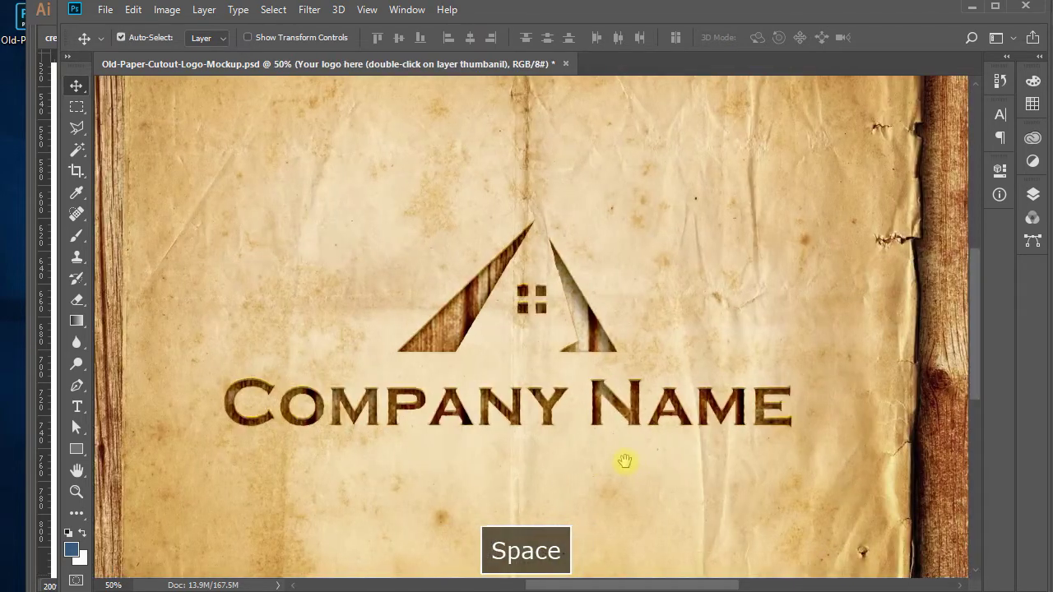
left_click_drag(625, 460, 628, 460)
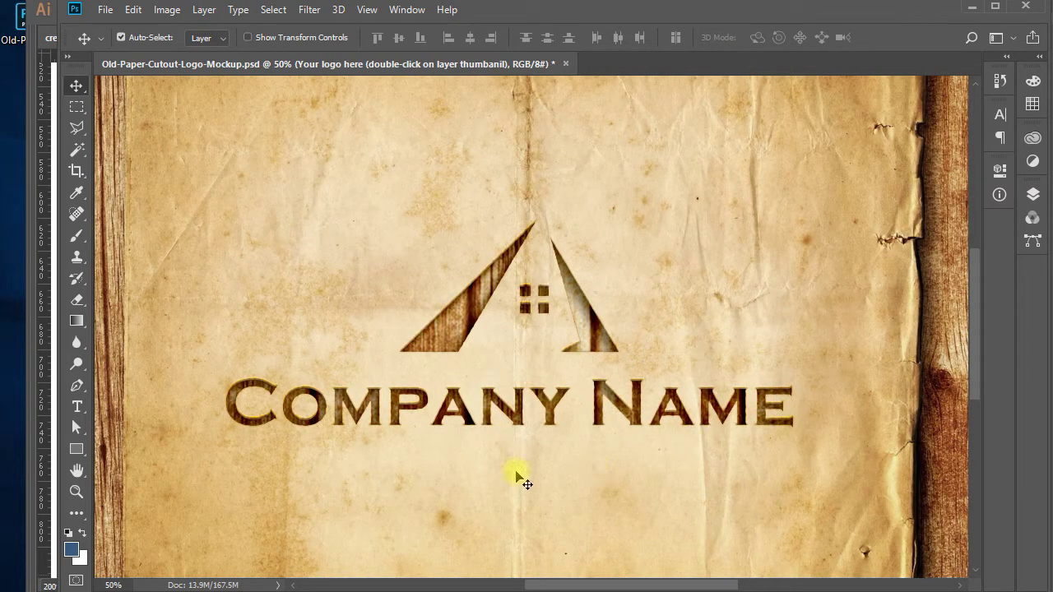
key("ctrl+minus")
key("ctrl+minus")
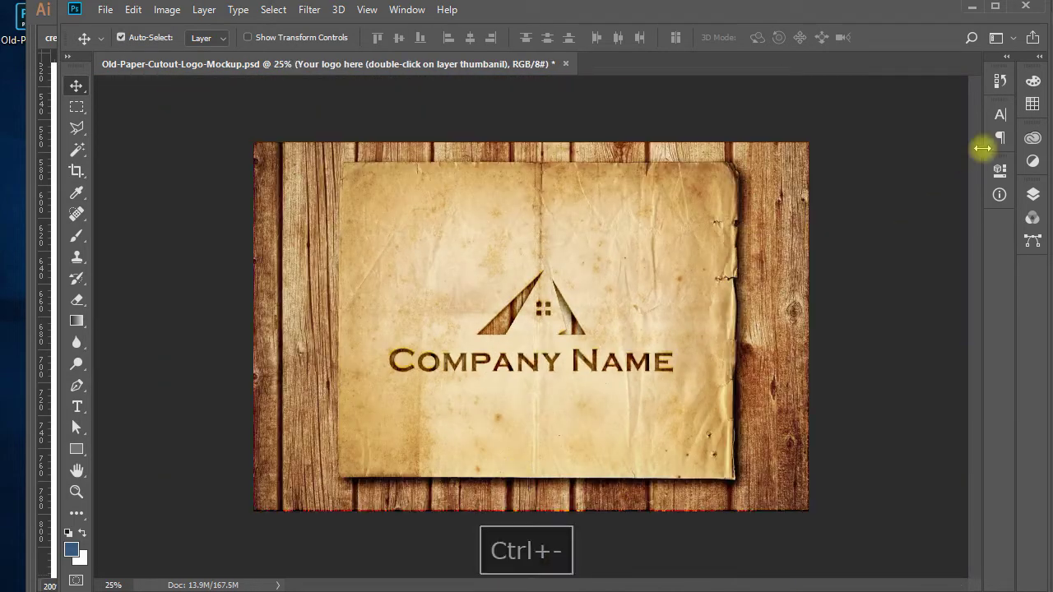
left_click(1039, 57)
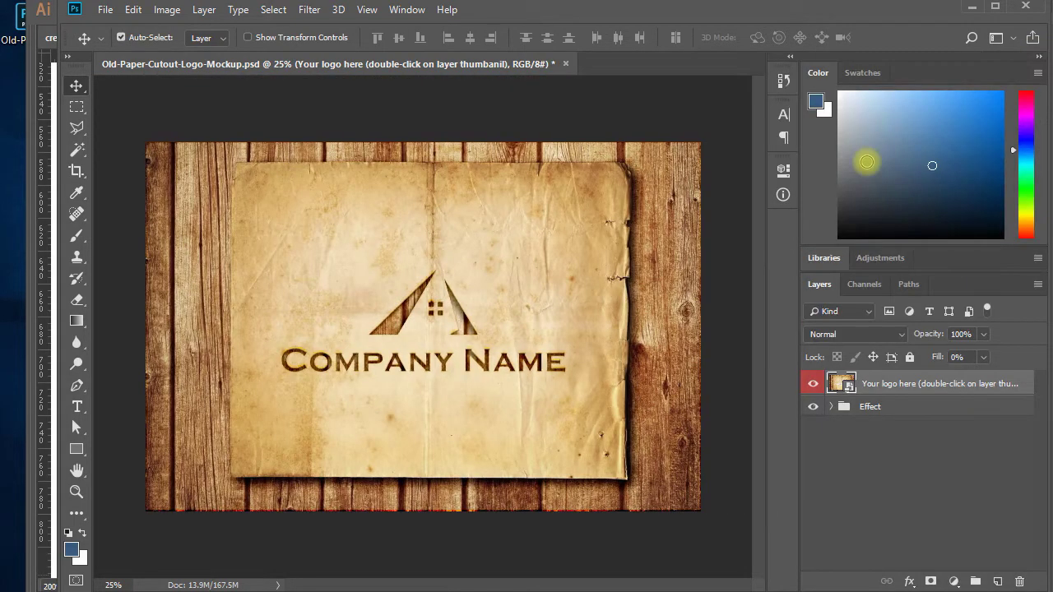
Reopen the contents of the "Your logo here" smart object for editing.
double_click(841, 385)
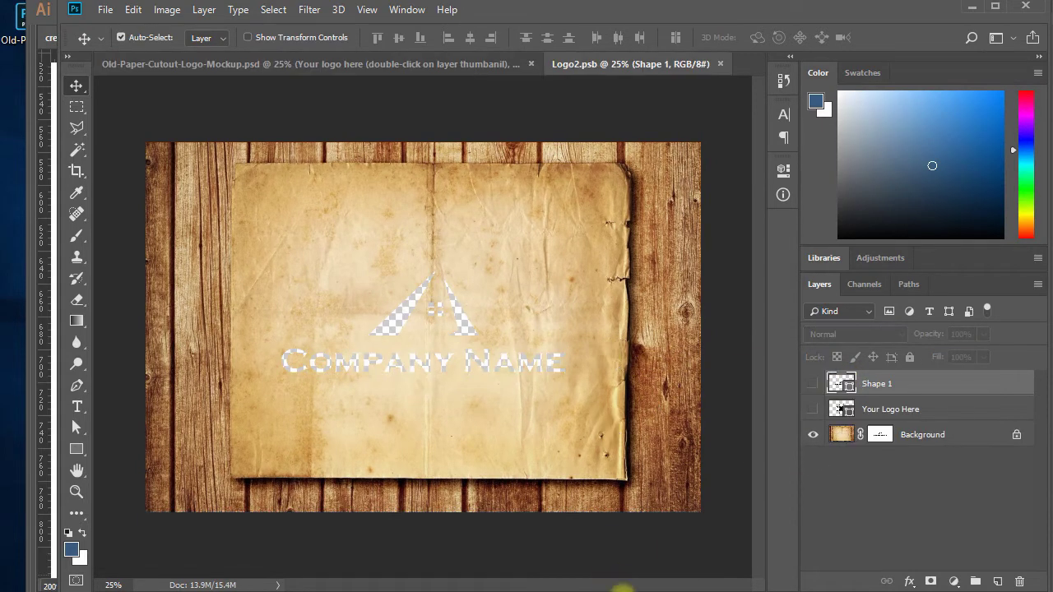
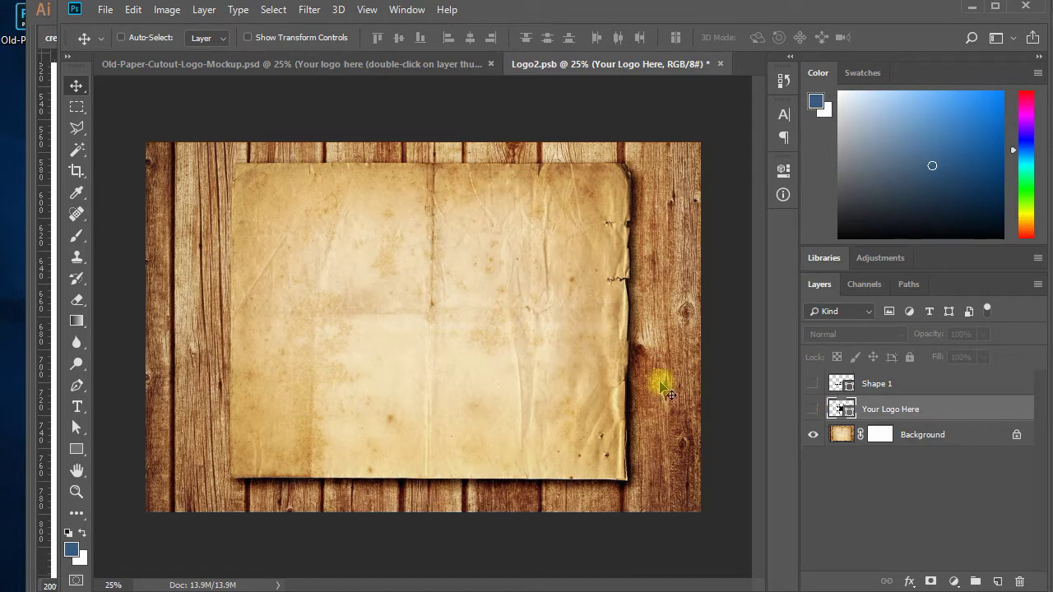
Paste the swirl logo as a shape layer and enlarge it from its centre to about 60% of the paper's width.
key("ctrl+v")
left_click(568, 178)
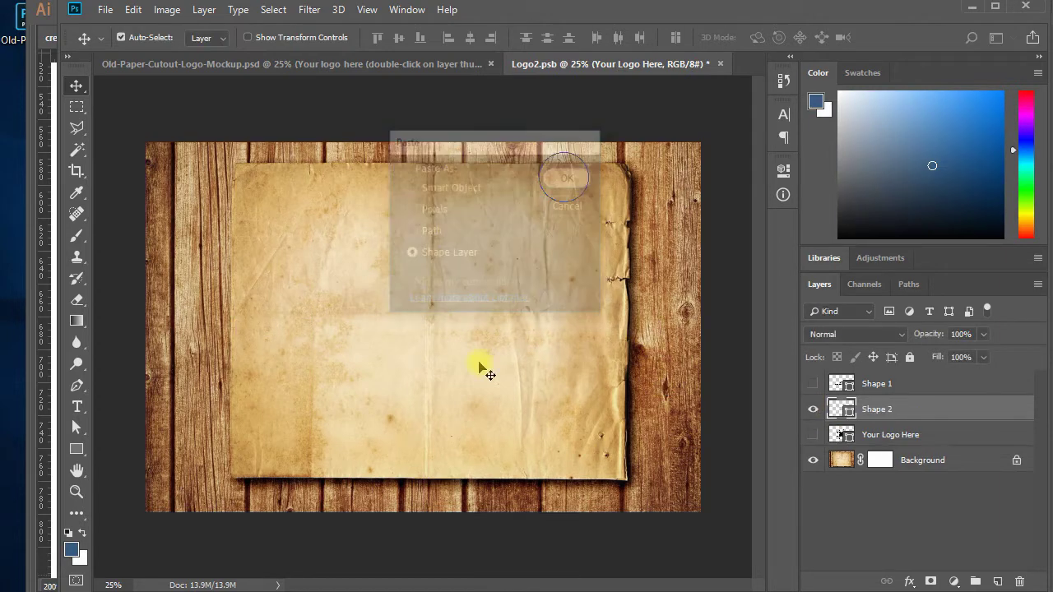
key("ctrl+t")
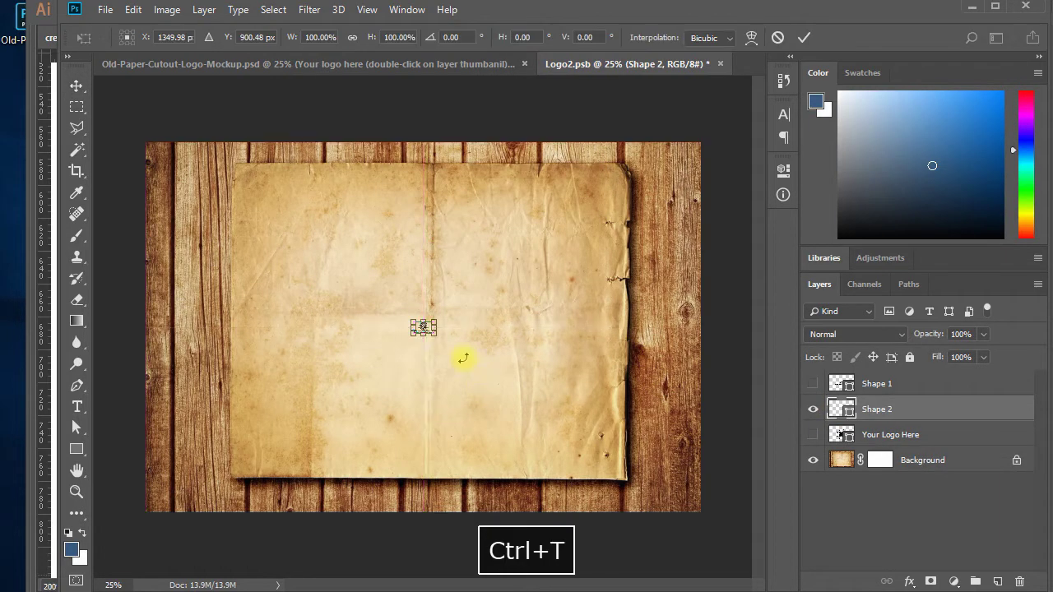
left_click_drag(434, 334, 546, 414)
key("Return")
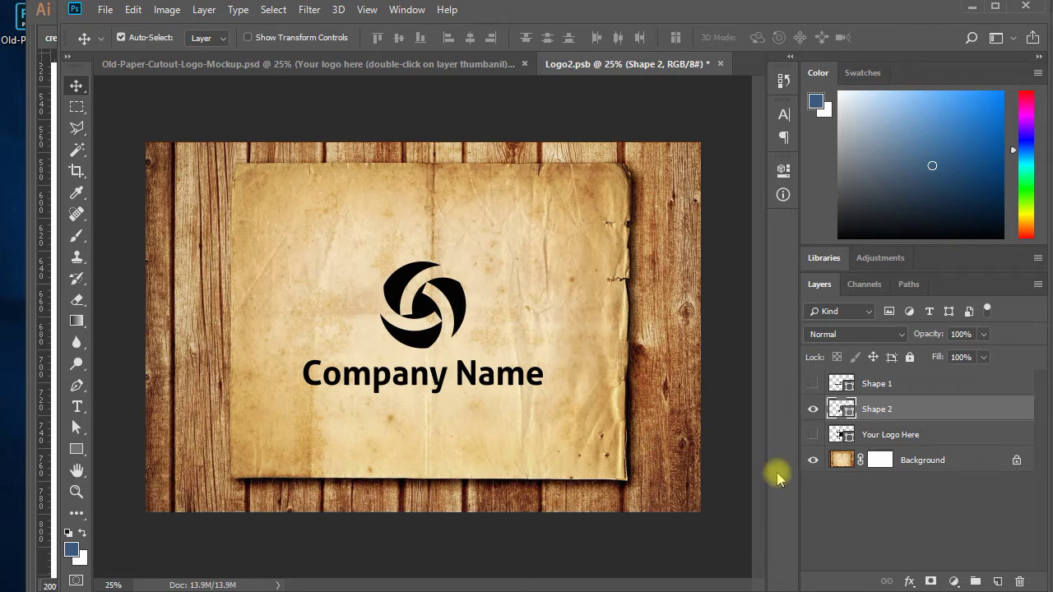
Fill the swirl logo's outline with black on the Background layer's mask, clear the selection and hide the Shape 2 layer.
left_click(844, 408, "ctrl")
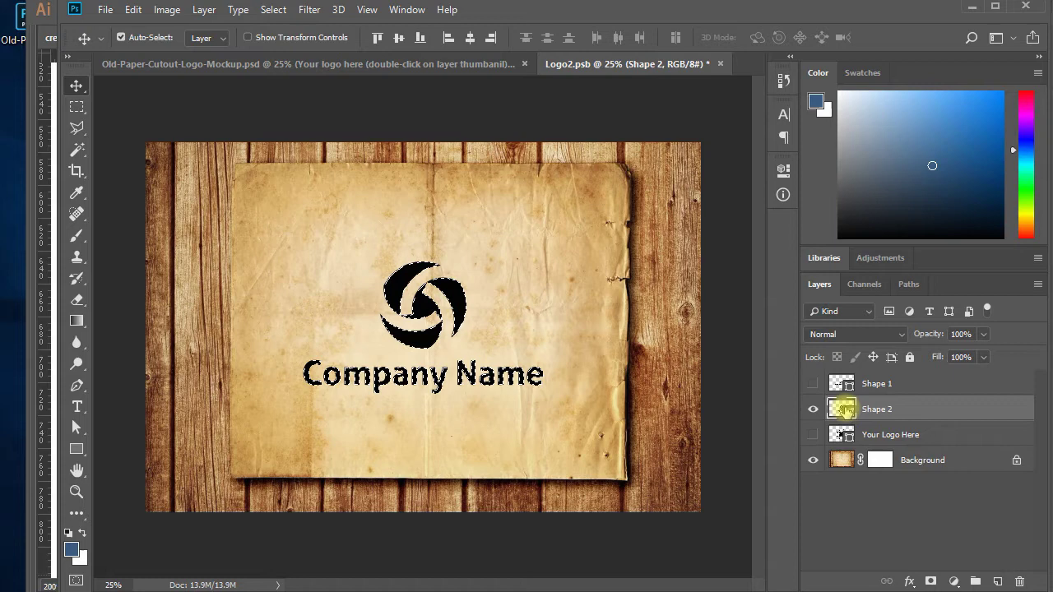
left_click(878, 460)
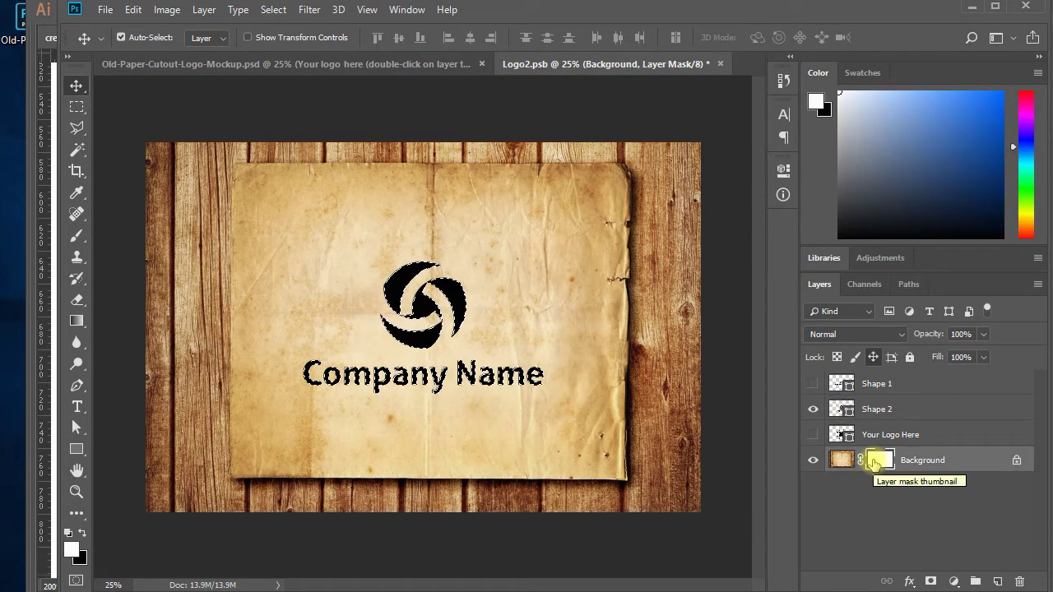
key("ctrl+BackSpace")
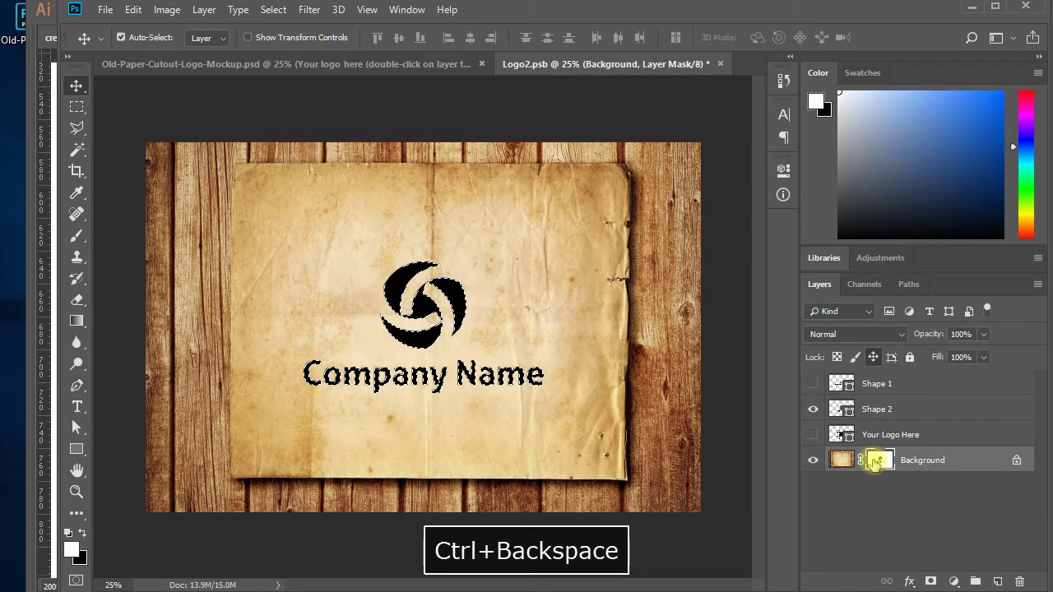
left_click(813, 409)
key("ctrl+d")
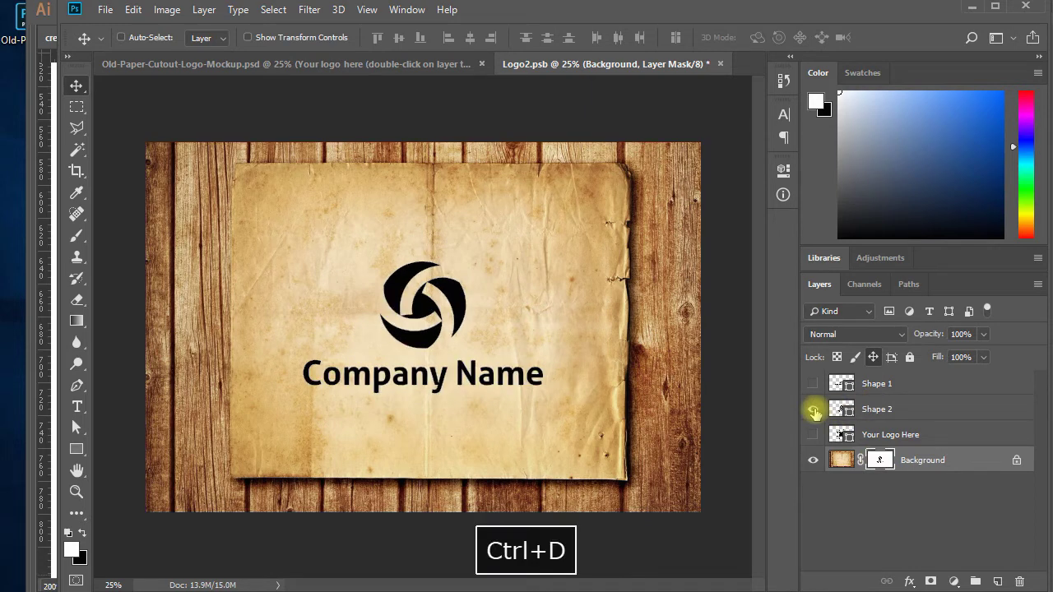
left_click(814, 410)
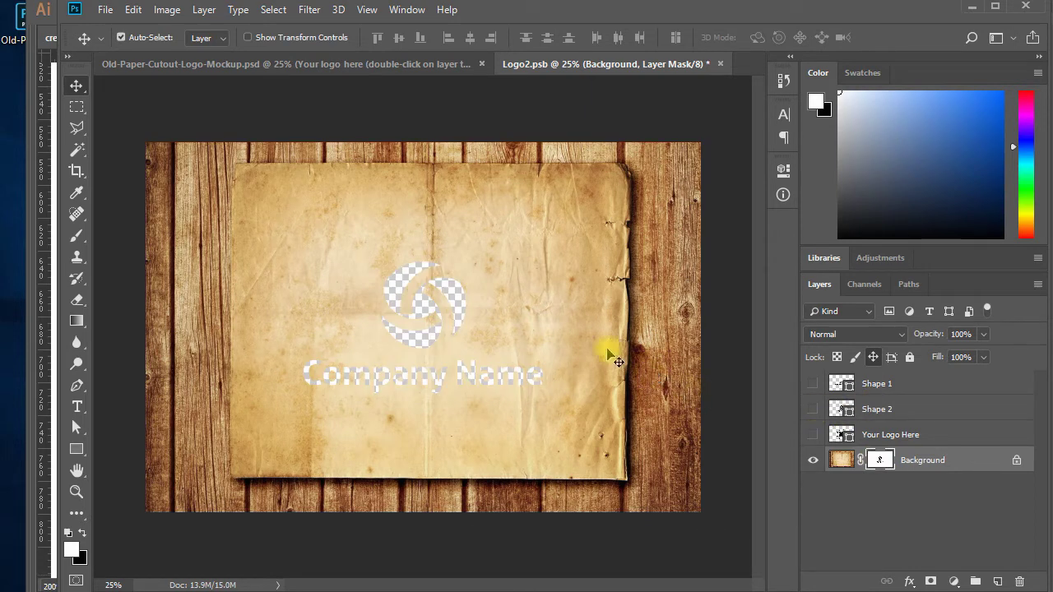
Save and close Logo2.psb to apply the swirl logo cutout to the mockup.
key("ctrl+s")
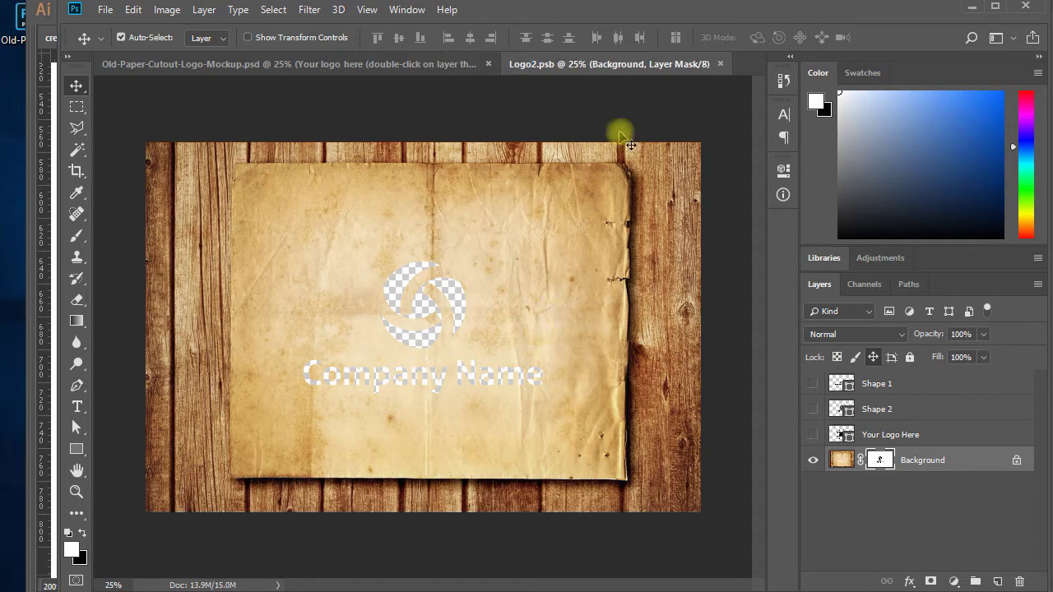
left_click(719, 64)
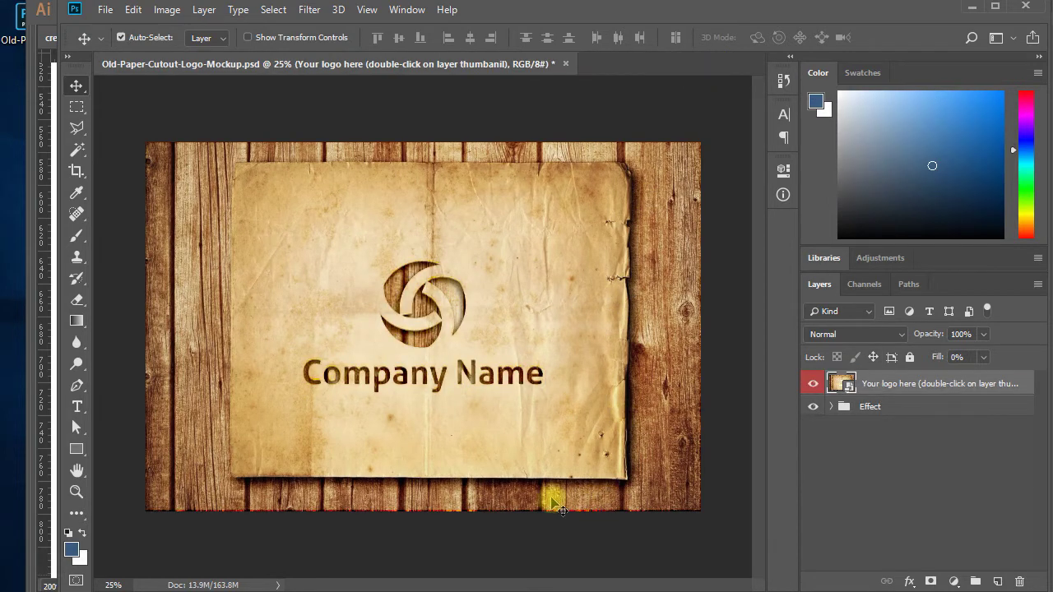
Examine the swirl logo cutout up close at 50% with more canvas room, and the whole mockup at 25%.
left_click(521, 486, "ctrl")
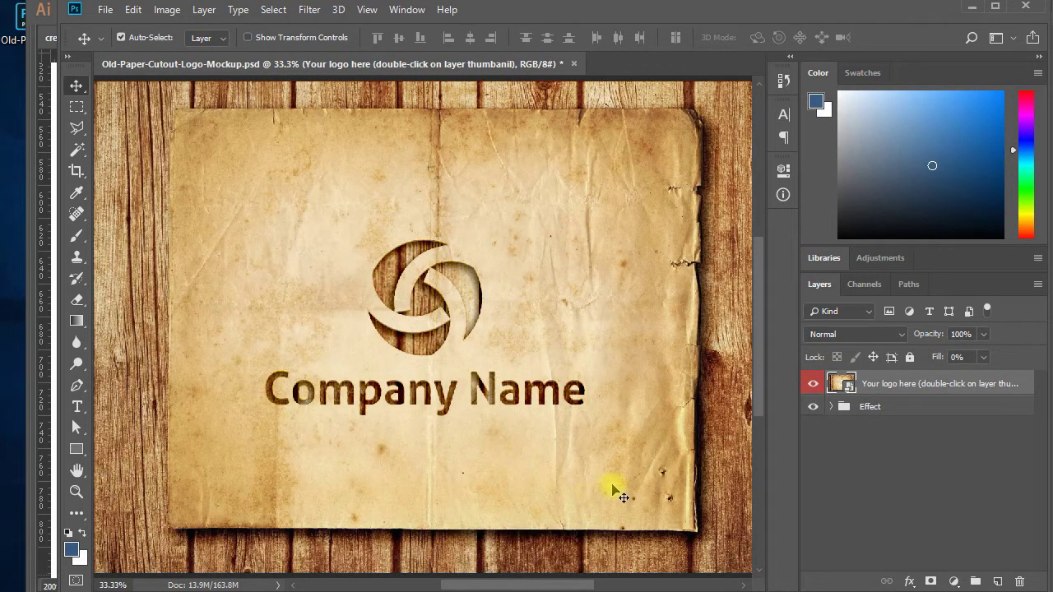
left_click(445, 346, "ctrl")
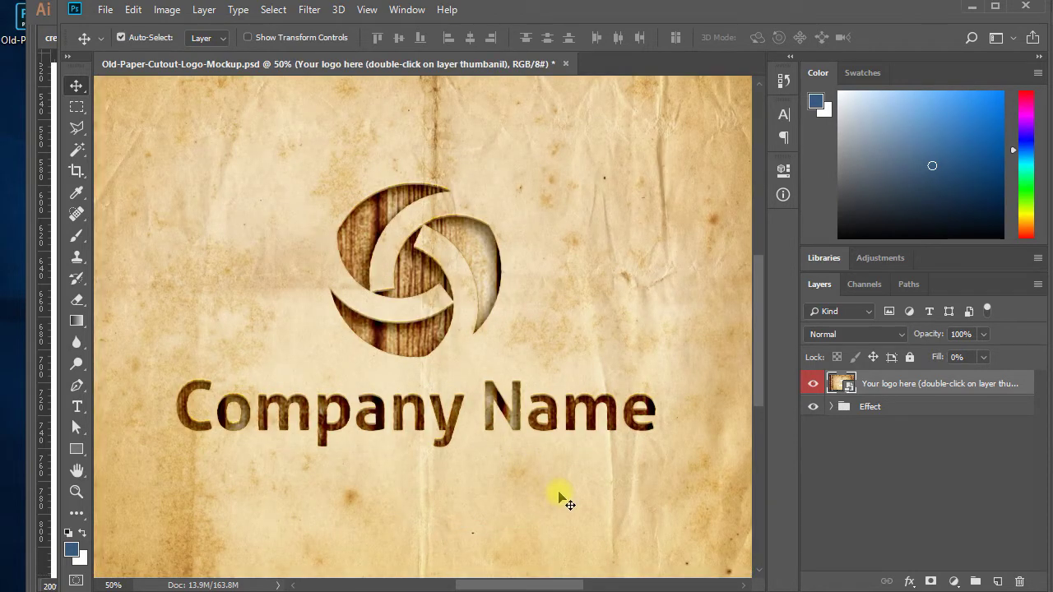
key("ctrl+minus")
key("ctrl+minus")
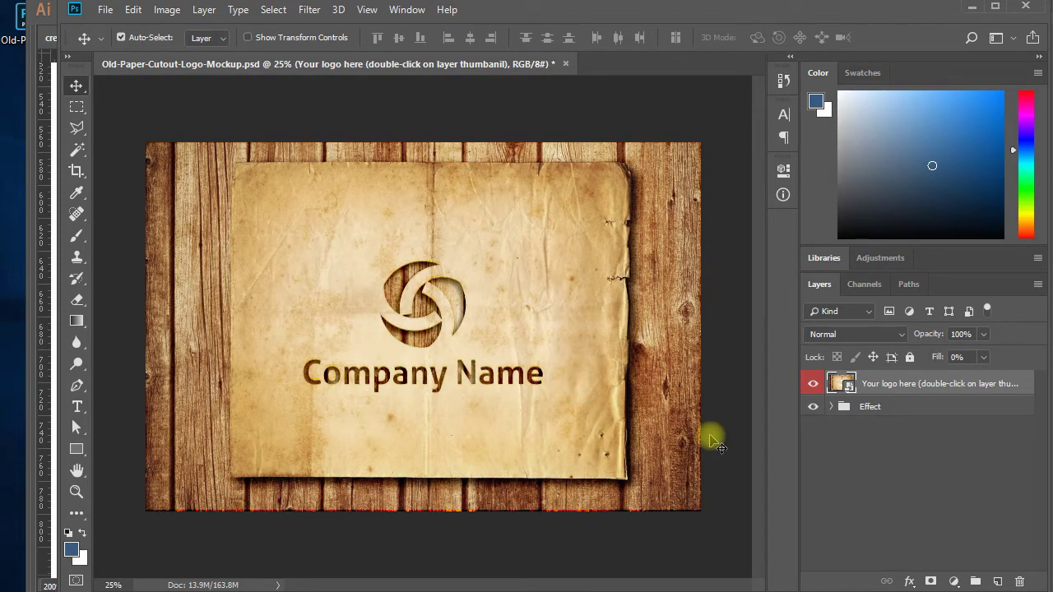
key("ctrl+space")
left_click(397, 319)
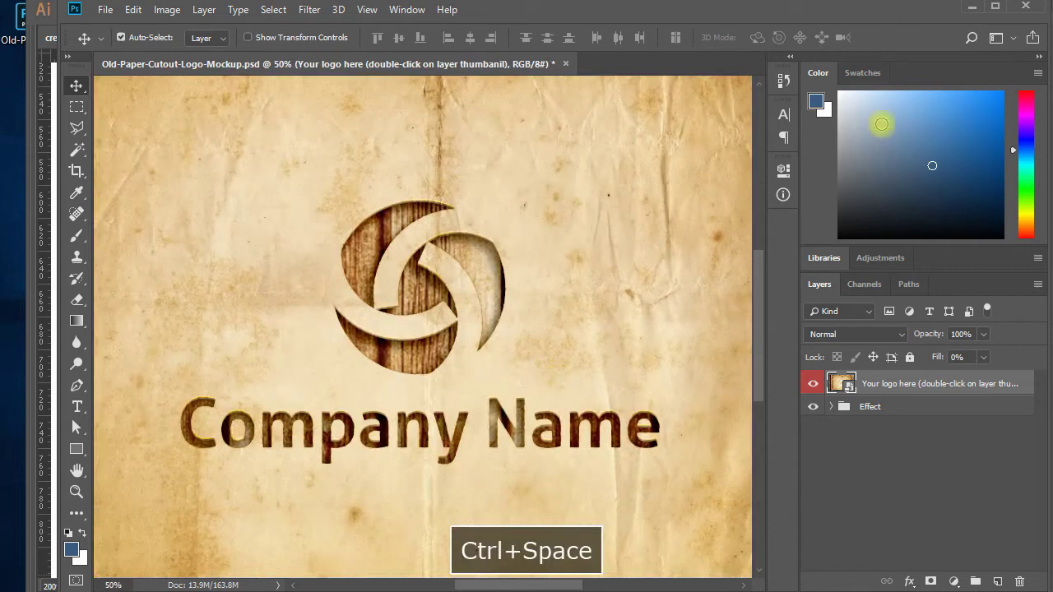
left_click(1038, 56)
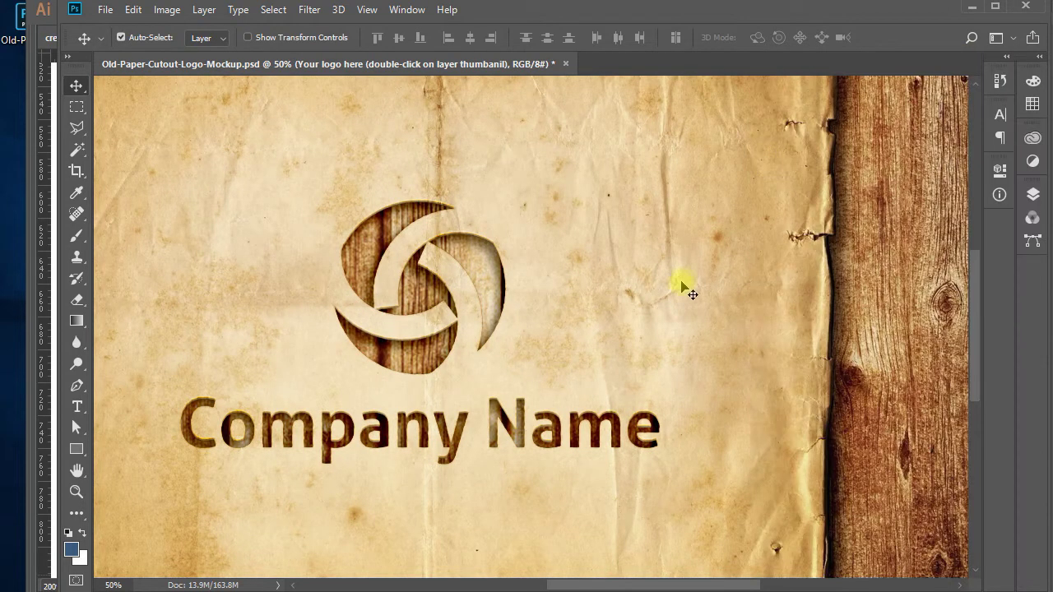
key("space")
left_click_drag(698, 329, 722, 315)
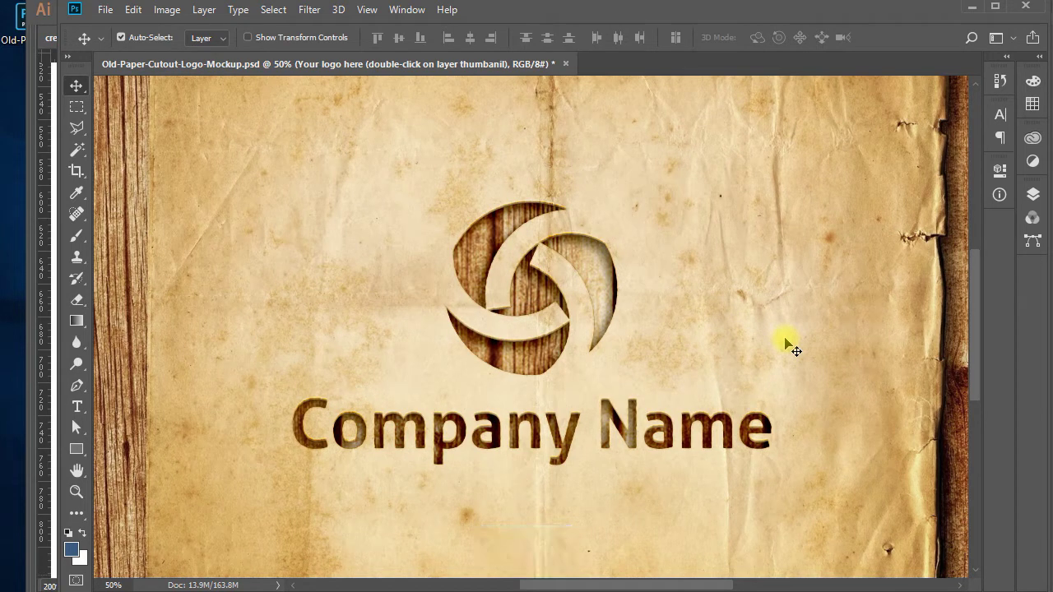
key("space")
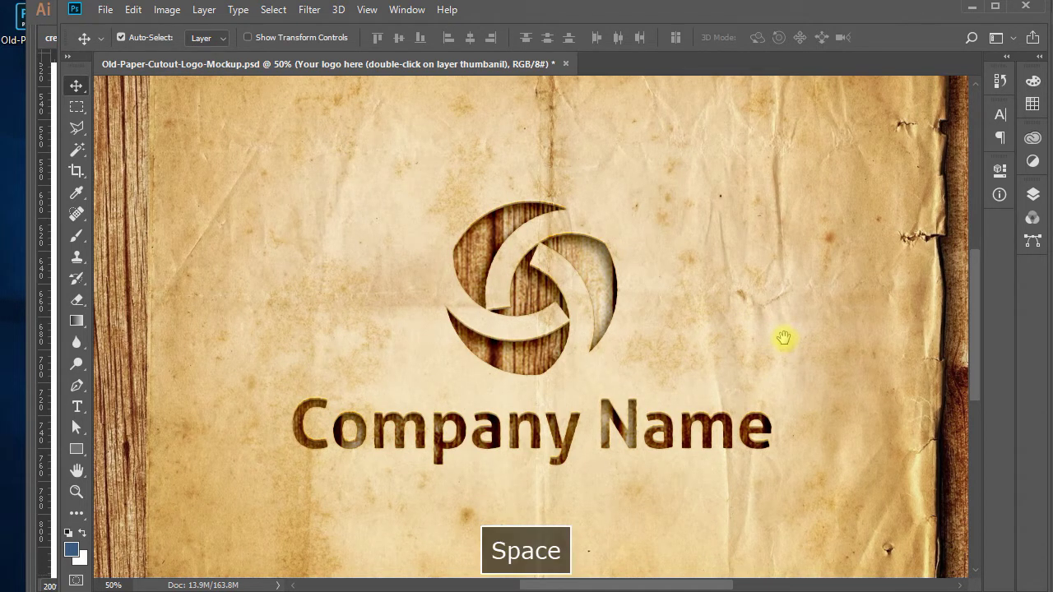
left_click_drag(782, 338, 770, 340)
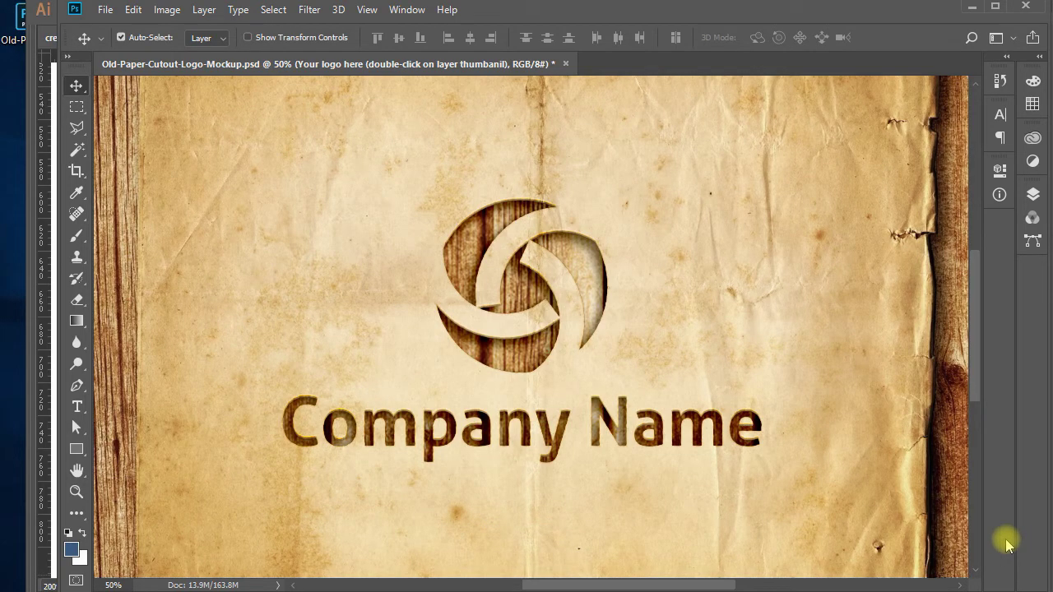
key("ctrl+minus")
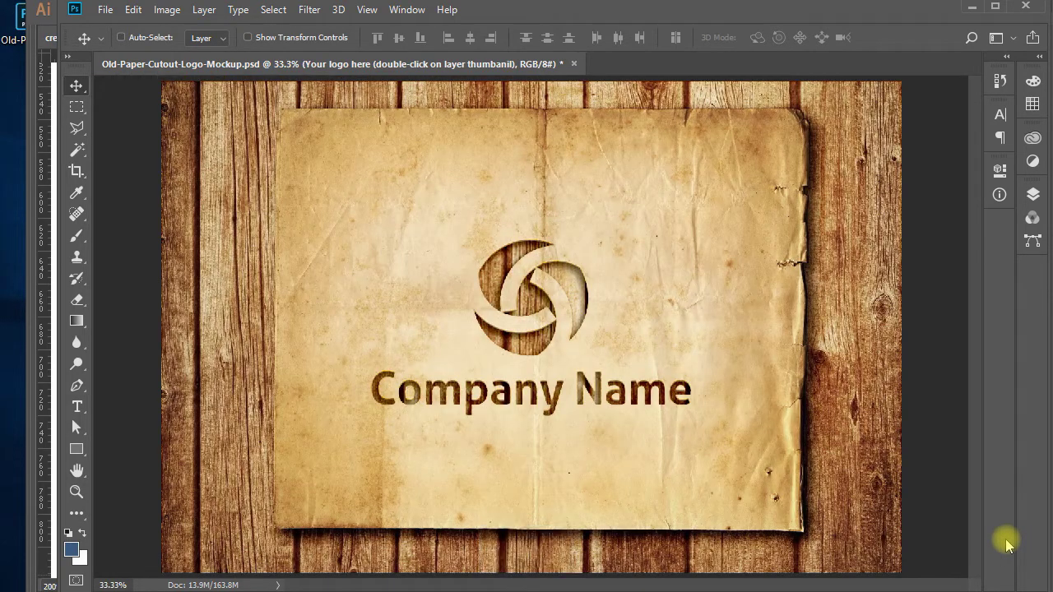
key("ctrl+minus")
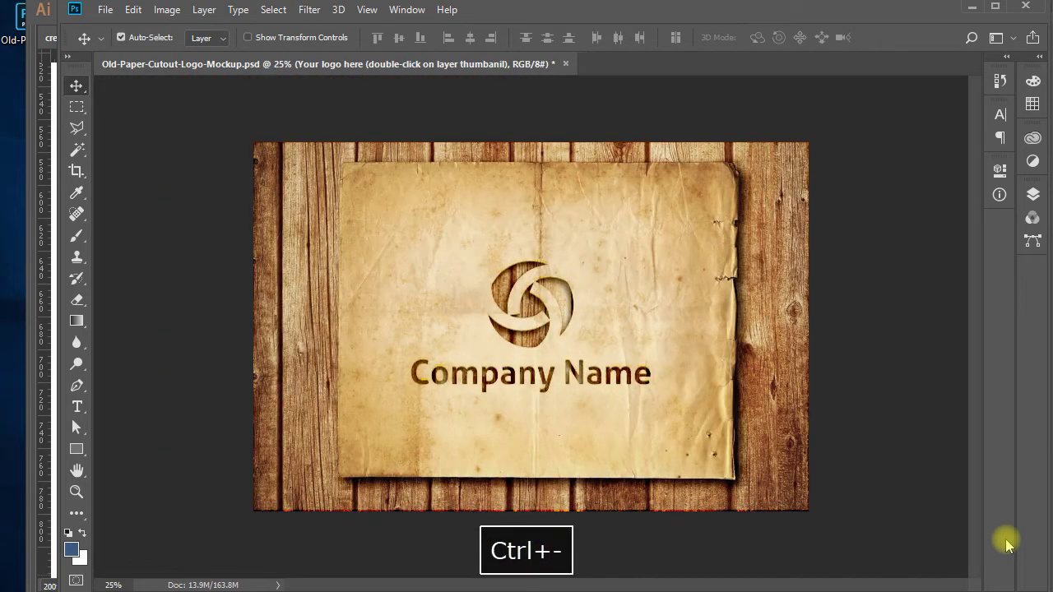
left_click(1028, 56)
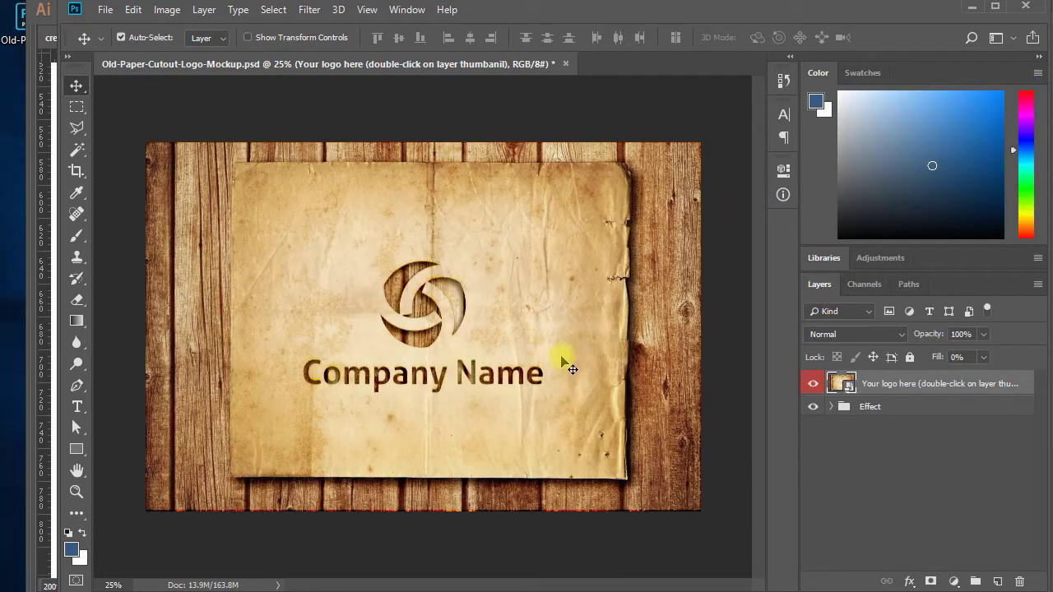
Reopen the "Your logo here" smart object's contents, and switch to Illustrator to copy the ring logo with its company name.
double_click(840, 383)
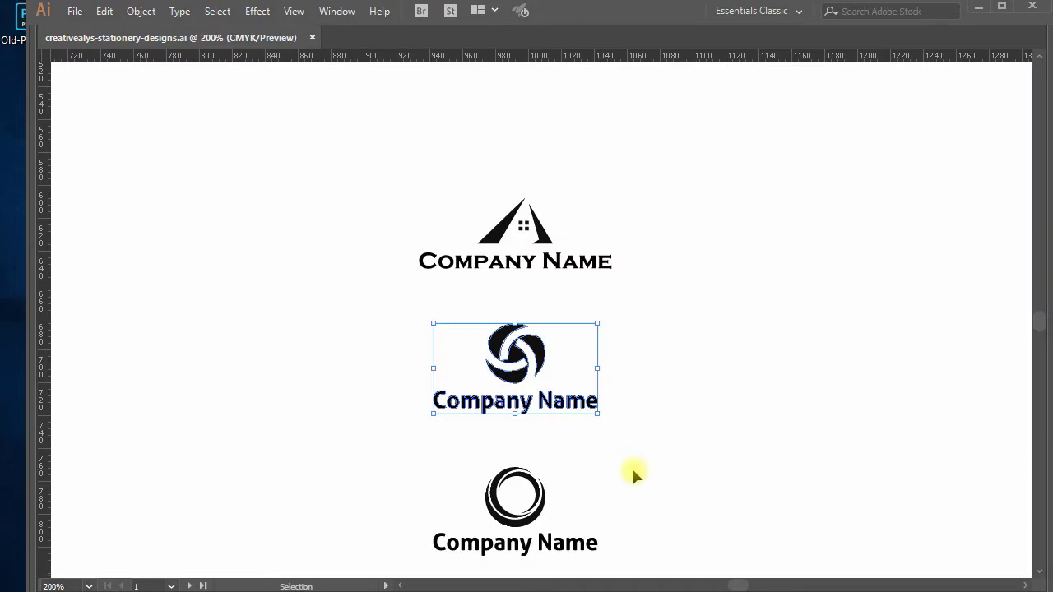
left_click(630, 469)
key("space")
left_click_drag(630, 498, 347, 284)
left_click(105, 11)
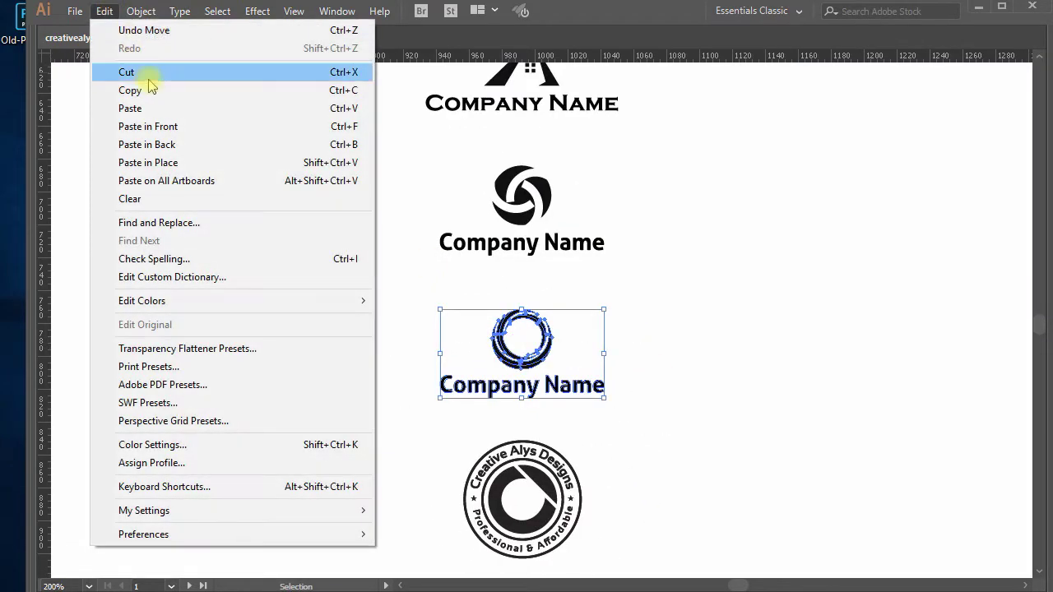
left_click(146, 91)
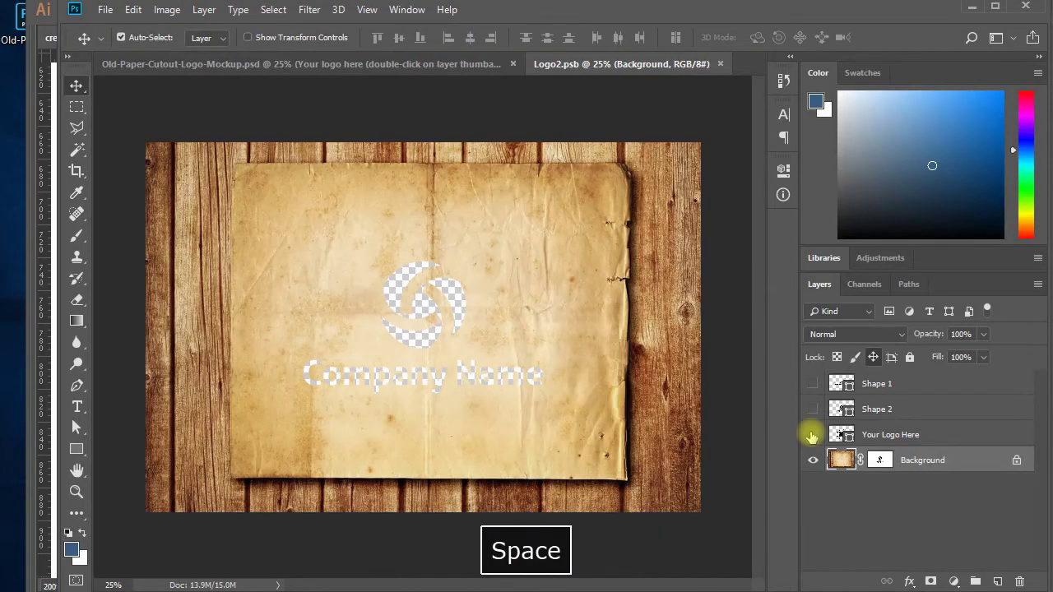
Fill the Background layer's mask with white in Photoshop to remove the swirl logo cutout from the paper.
left_click(880, 463)
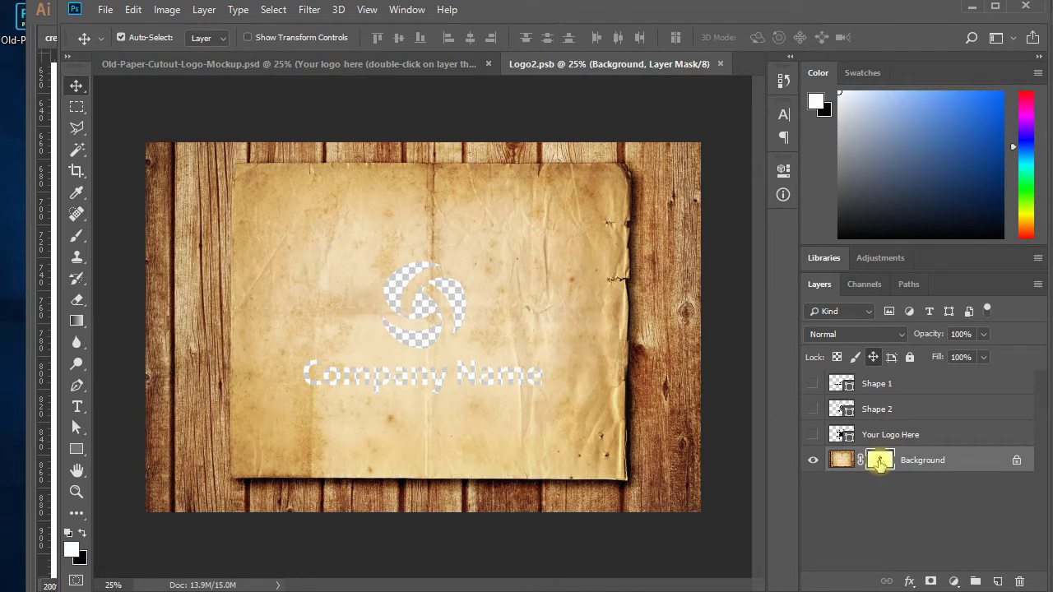
key("alt+BackSpace")
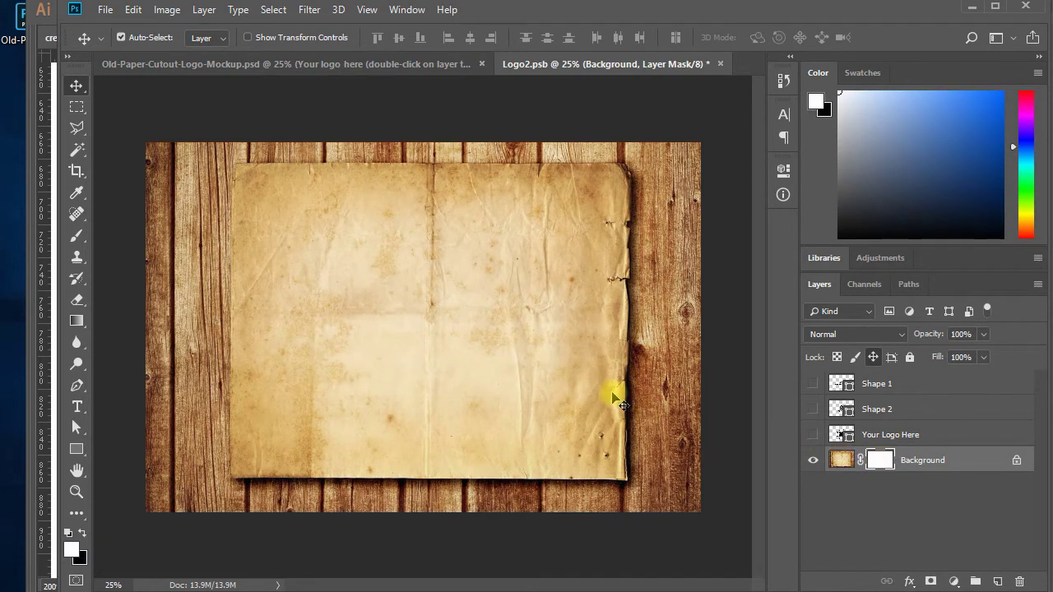
Paste the ring logo as a shape layer and enlarge it from its centre to nearly two-thirds of the paper's width.
key("ctrl+v")
left_click(567, 178)
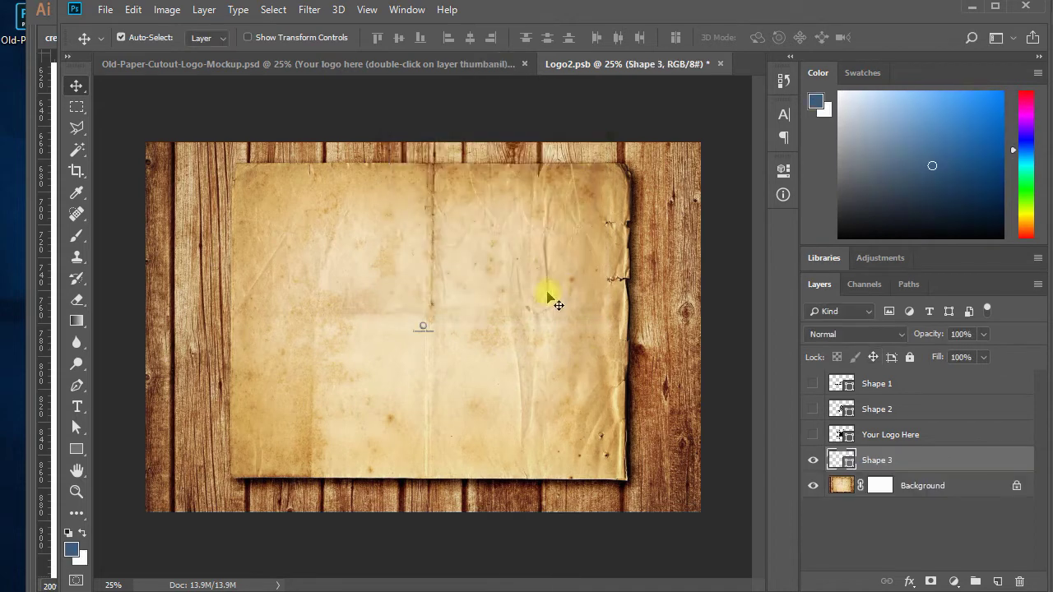
key("ctrl+t")
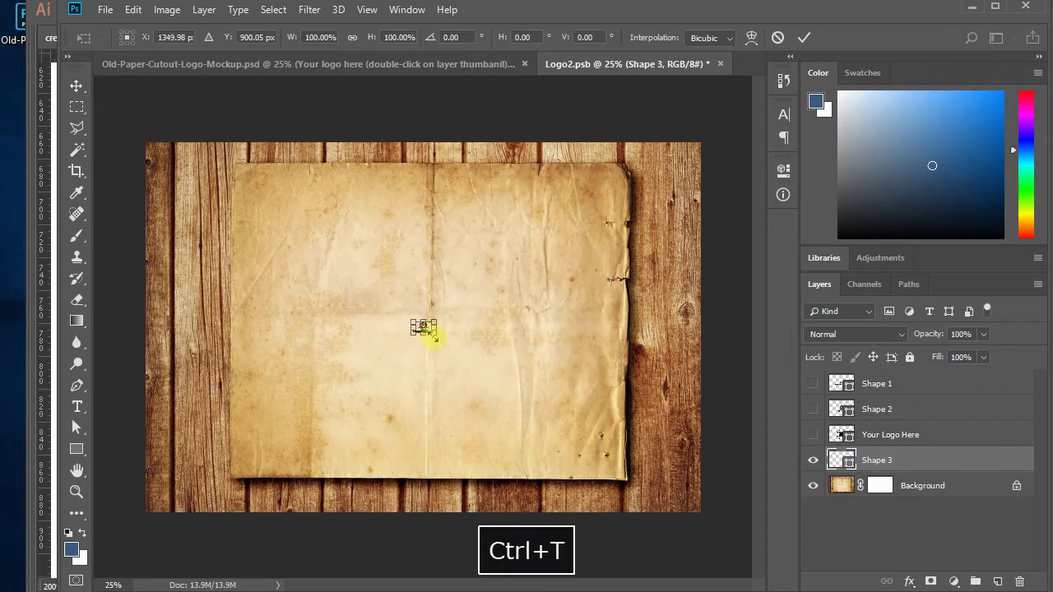
left_click_drag(435, 338, 545, 413)
key("Return")
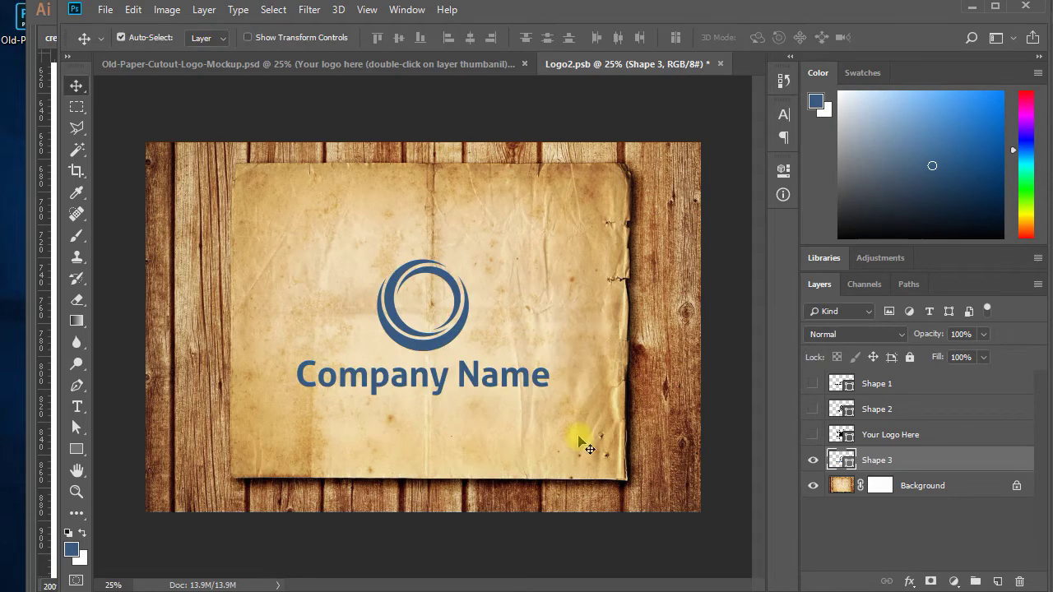
Fill the ring logo's outline with black on the Background layer's mask, clear the selection and hide the Shape 3 layer.
left_click(842, 462, "ctrl")
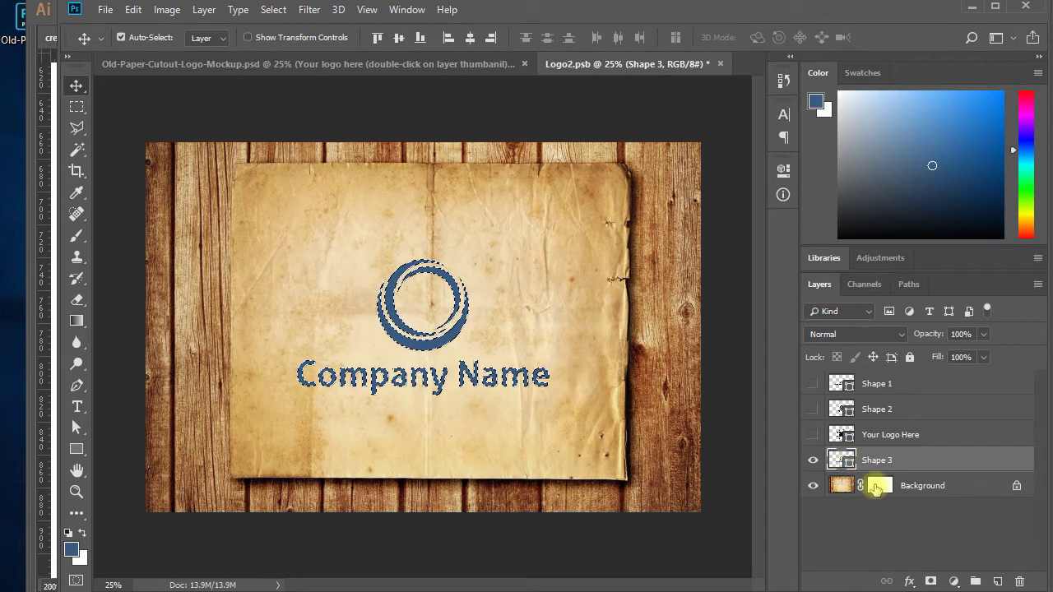
left_click(874, 486)
key("ctrl+BackSpace")
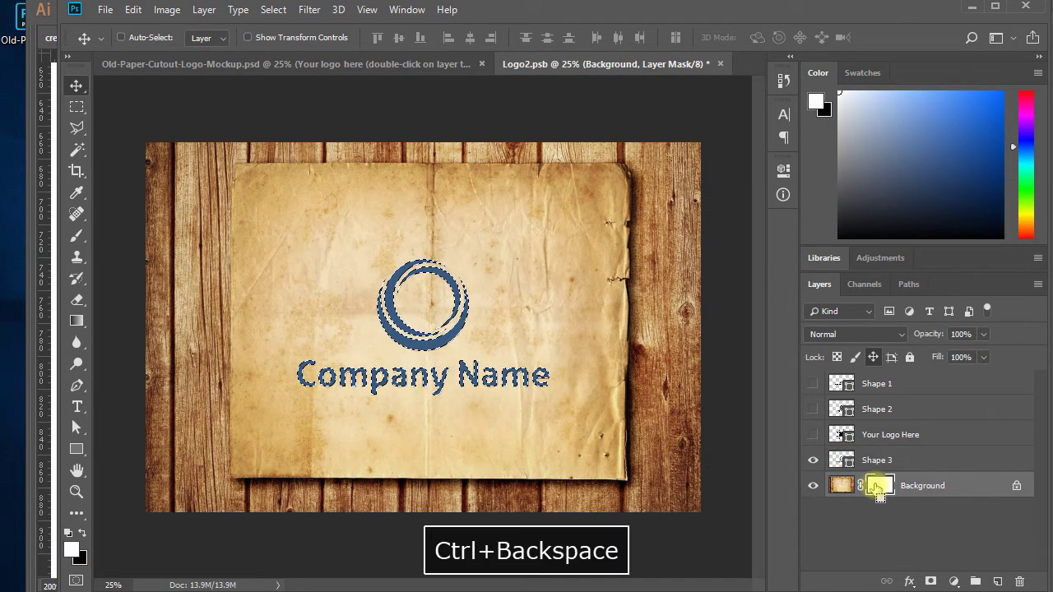
key("ctrl+d")
left_click(813, 460)
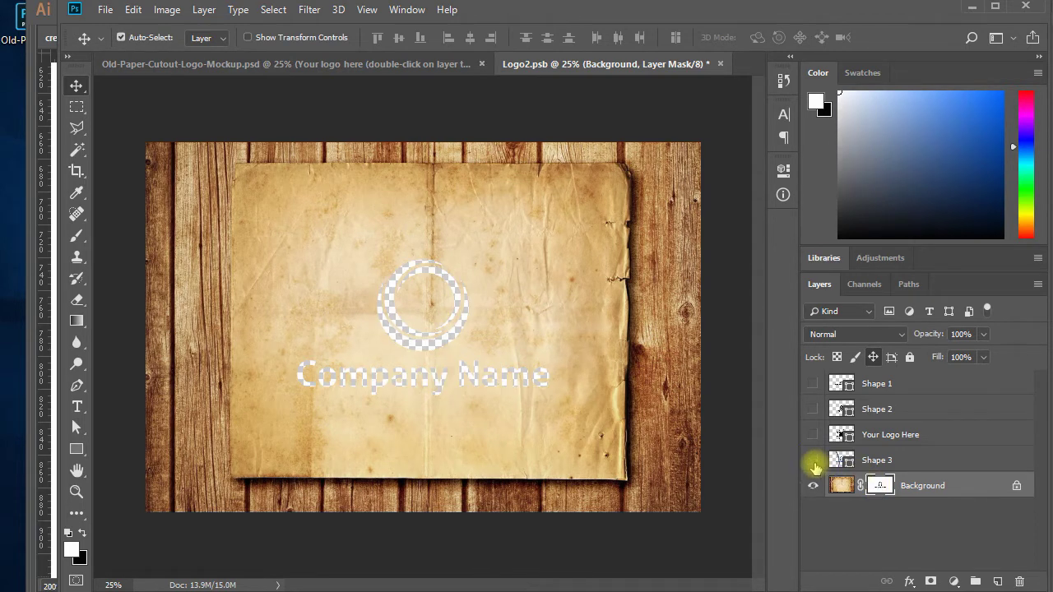
Save and close Logo2.psb to apply the ring logo cutout to the mockup.
key("ctrl+s")
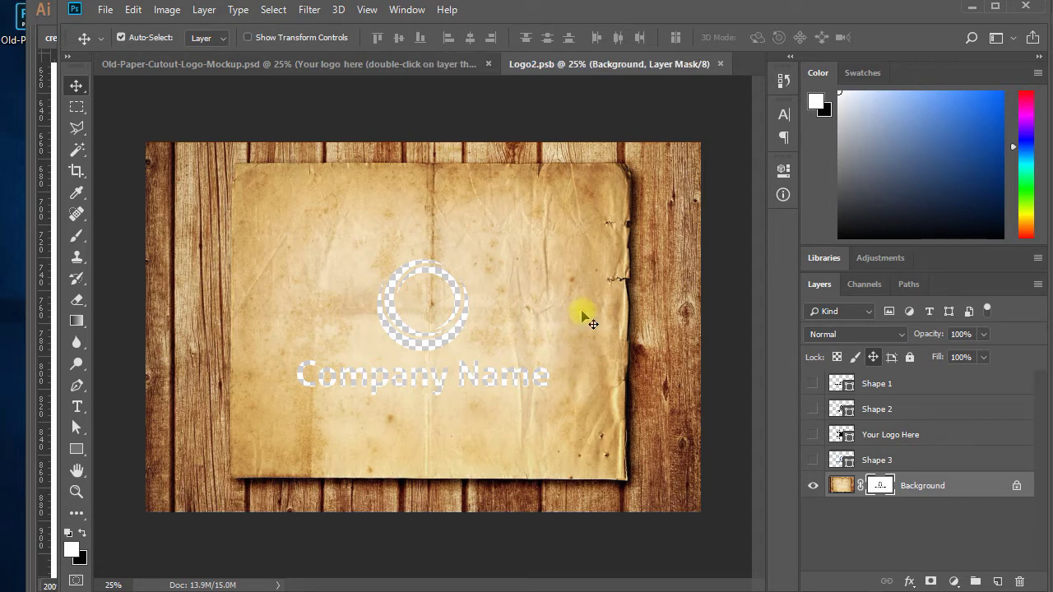
left_click(720, 63)
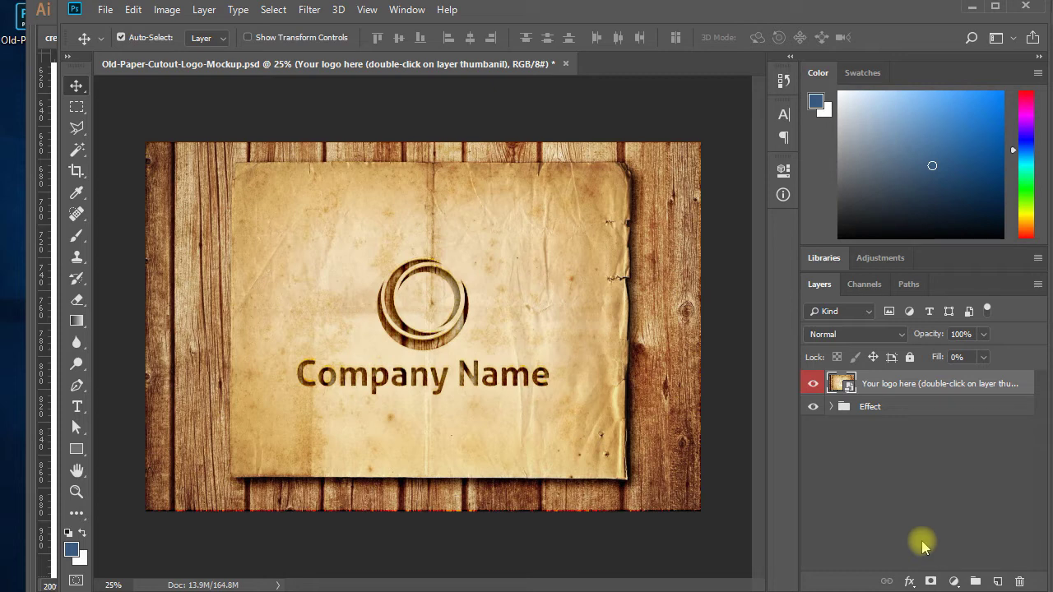
Examine the ring logo cutout on the paper mockup up close and at full view.
left_click(1038, 56)
left_click(530, 322, "ctrl")
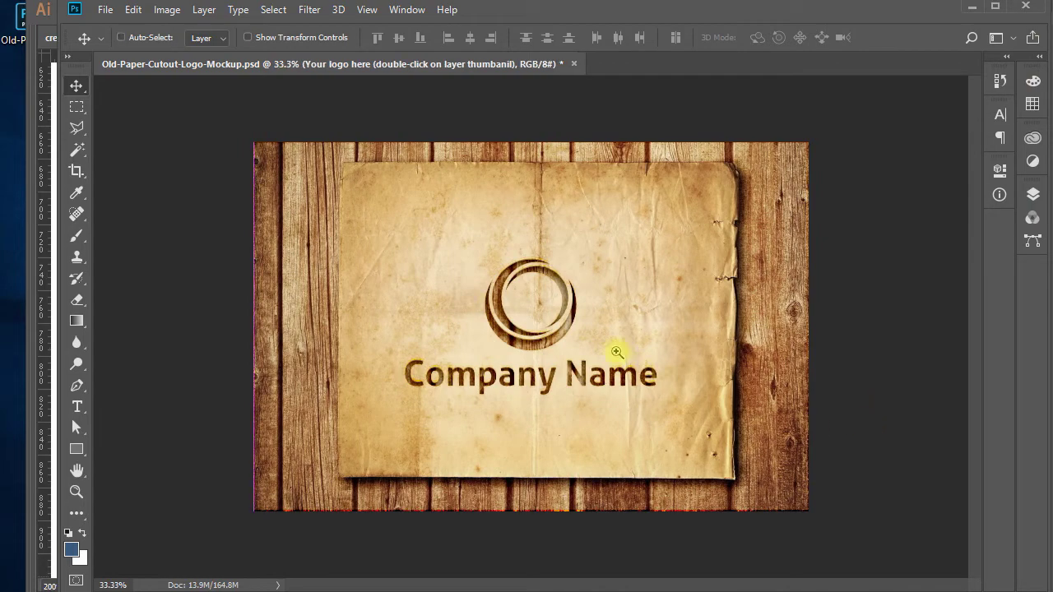
left_click(618, 348, "ctrl")
left_click_drag(661, 332, 690, 353)
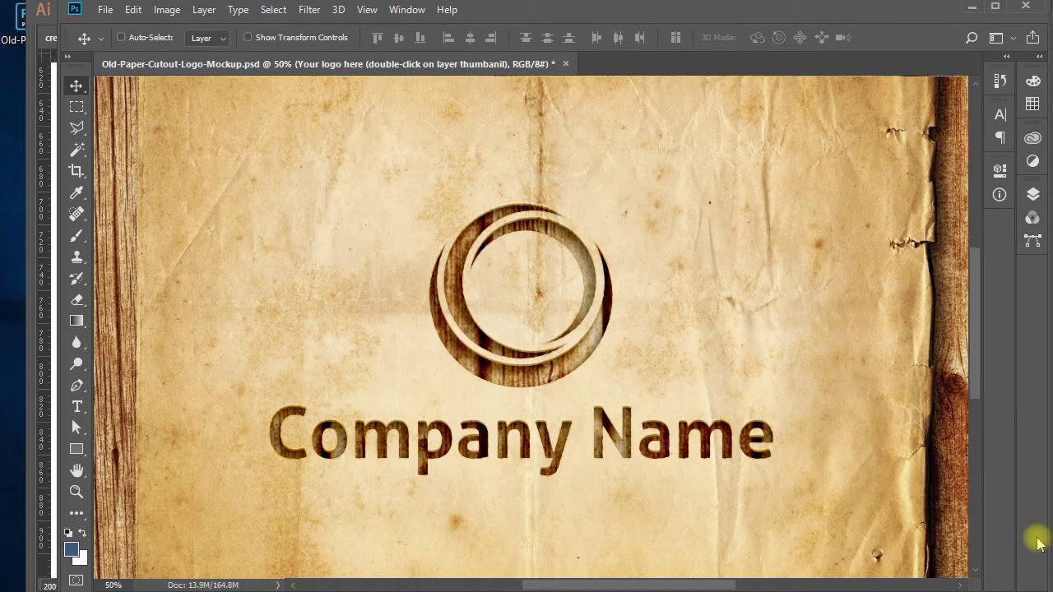
key("ctrl+minus")
key("ctrl+minus")
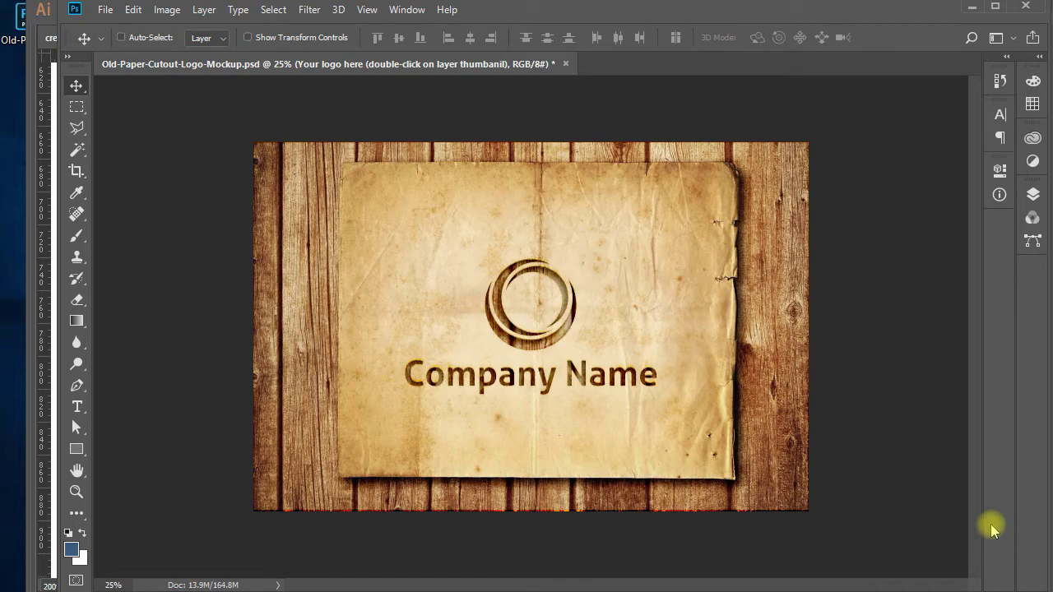
key("ctrl+equal")
key("ctrl+minus")
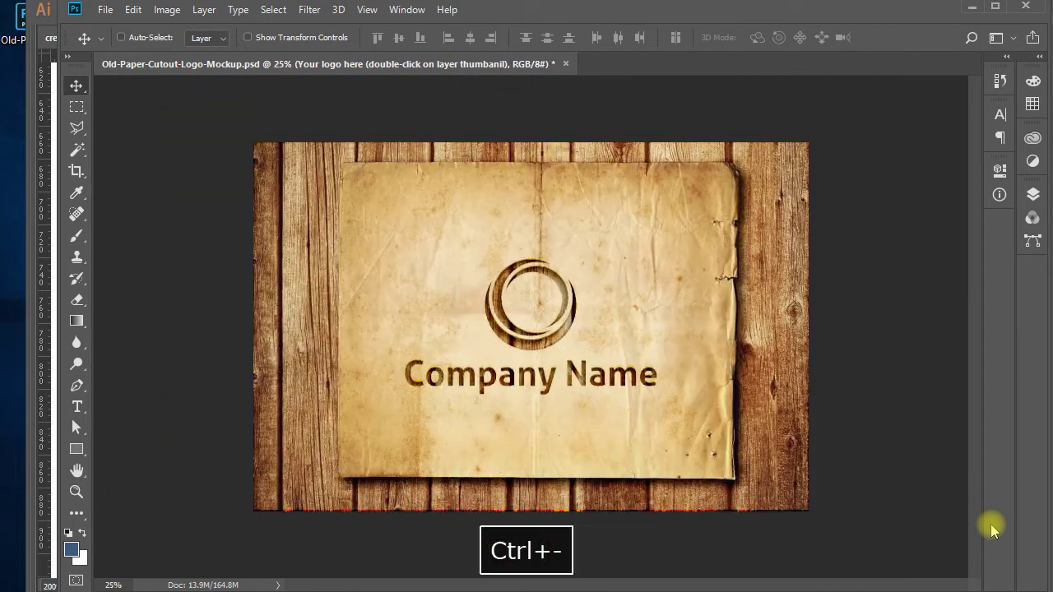
left_click(1028, 56)
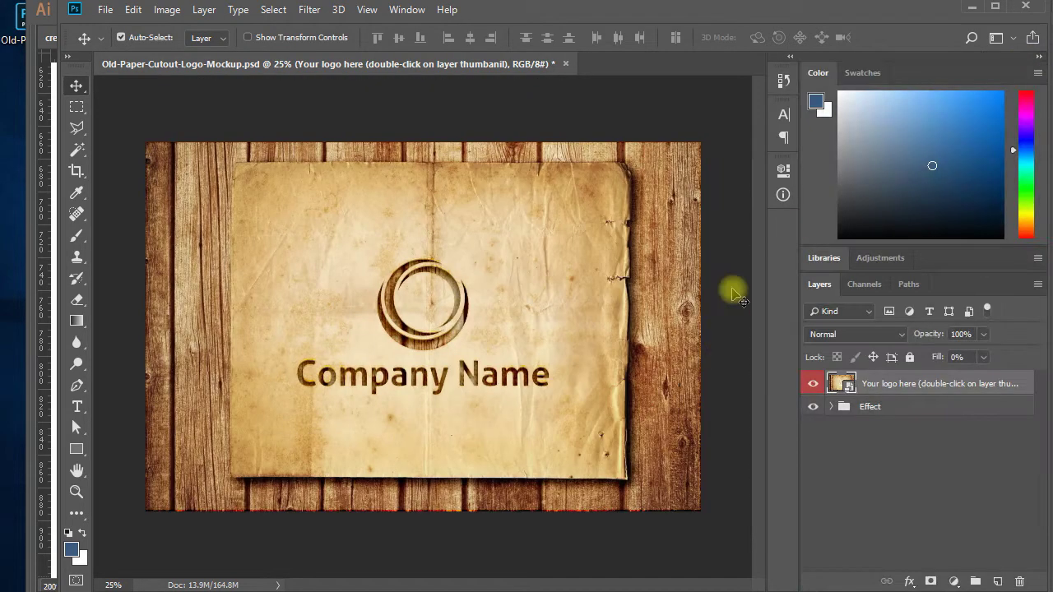
Open the contents of the mockup's logo smart object, and switch to the stationery designs file in Illustrator.
double_click(840, 383)
key("alt+Tab")
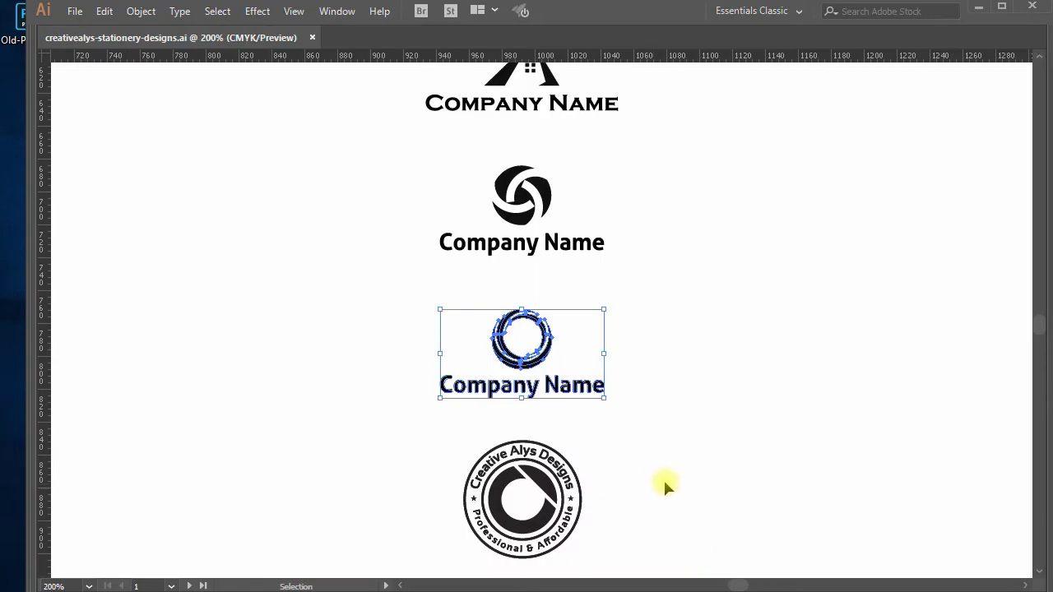
left_click(663, 505)
left_click_drag(663, 506, 701, 447)
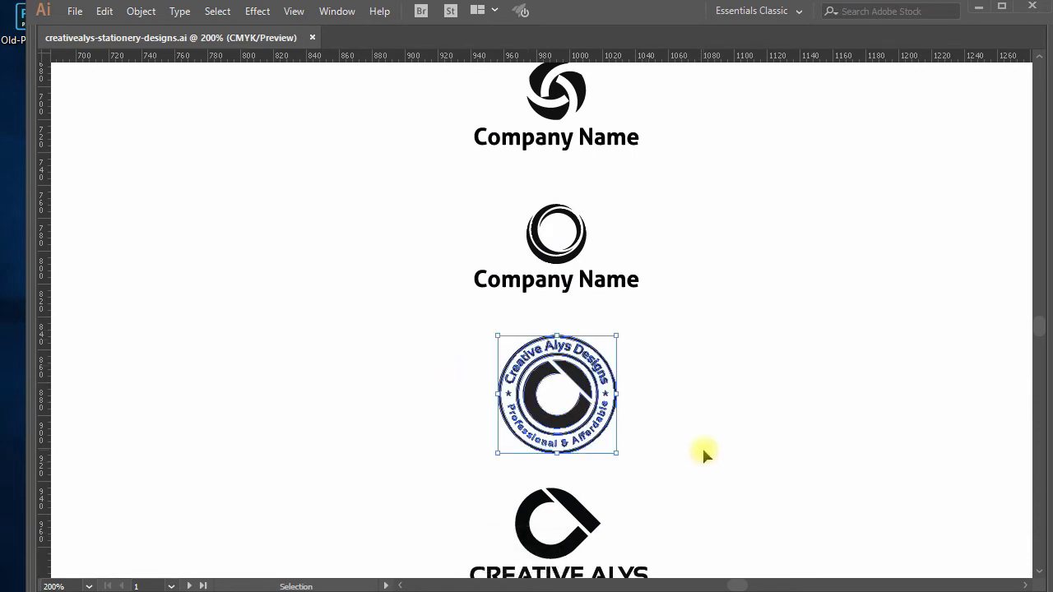
key("a")
left_click(701, 446)
Copy the CREATIVE ALYS logo with its PROFESSIONAL & CREATIVE tagline beneath the round badge.
scroll(705, 493, "down", 1)
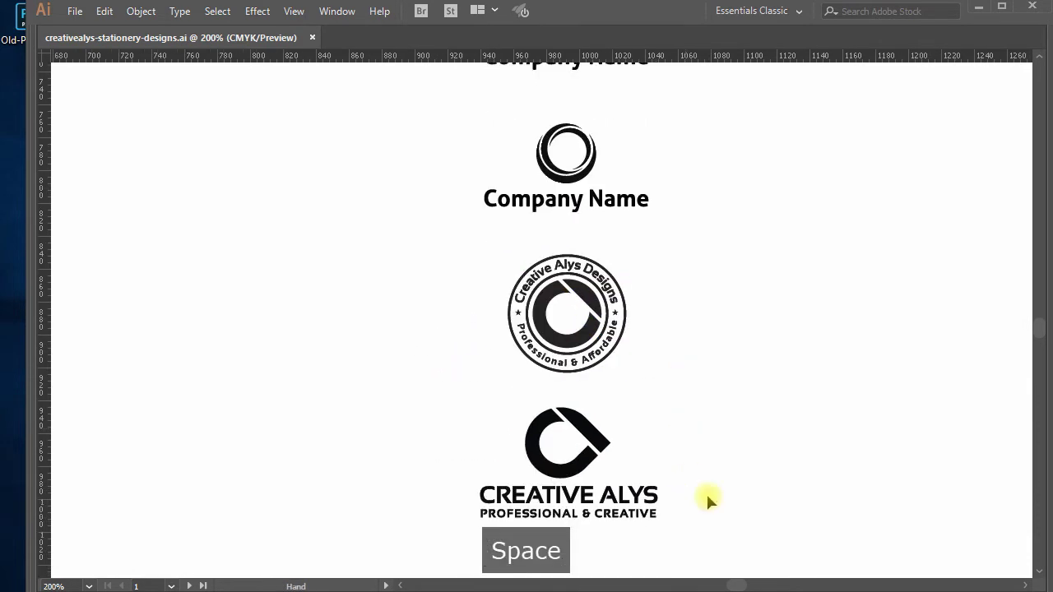
left_click_drag(704, 547, 410, 404)
key("ctrl+c")
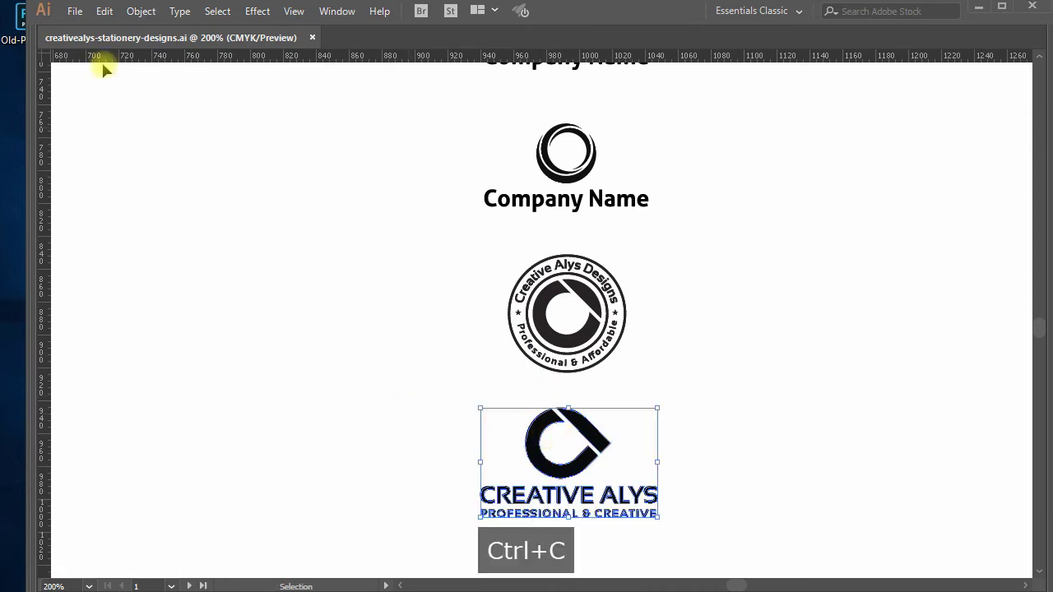
left_click(104, 11)
left_click(132, 90)
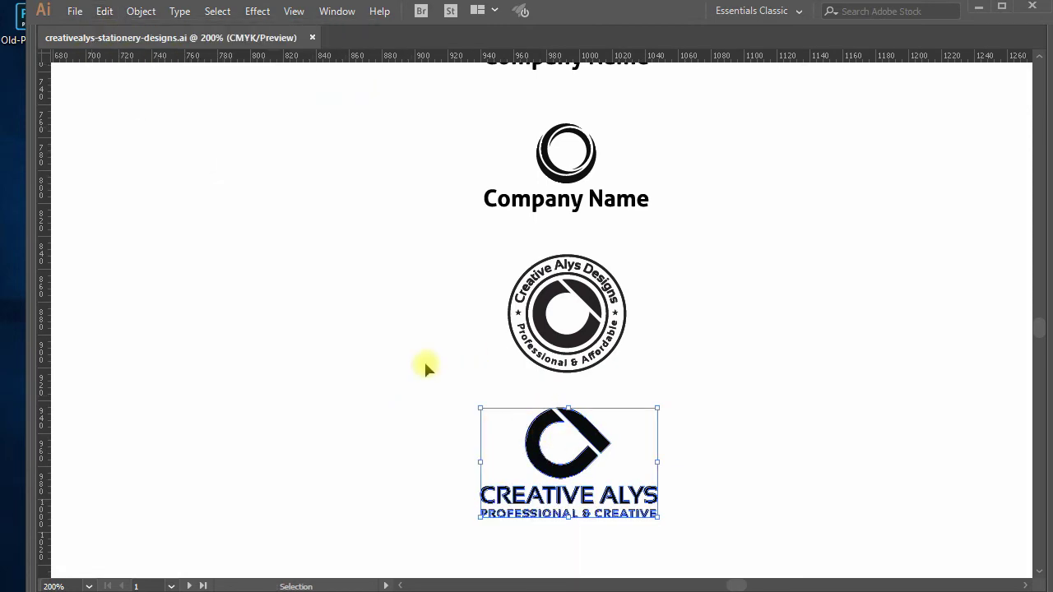
Return to Logo2.psb in Photoshop and fill the Background layer's mask with white to remove the ring logo cutout.
key("space")
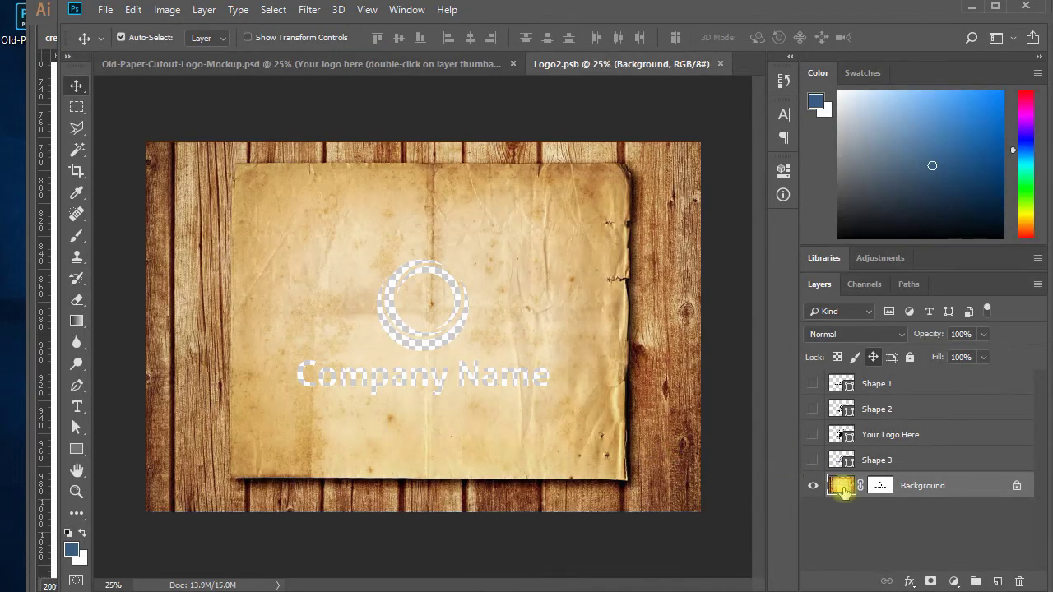
left_click(880, 486)
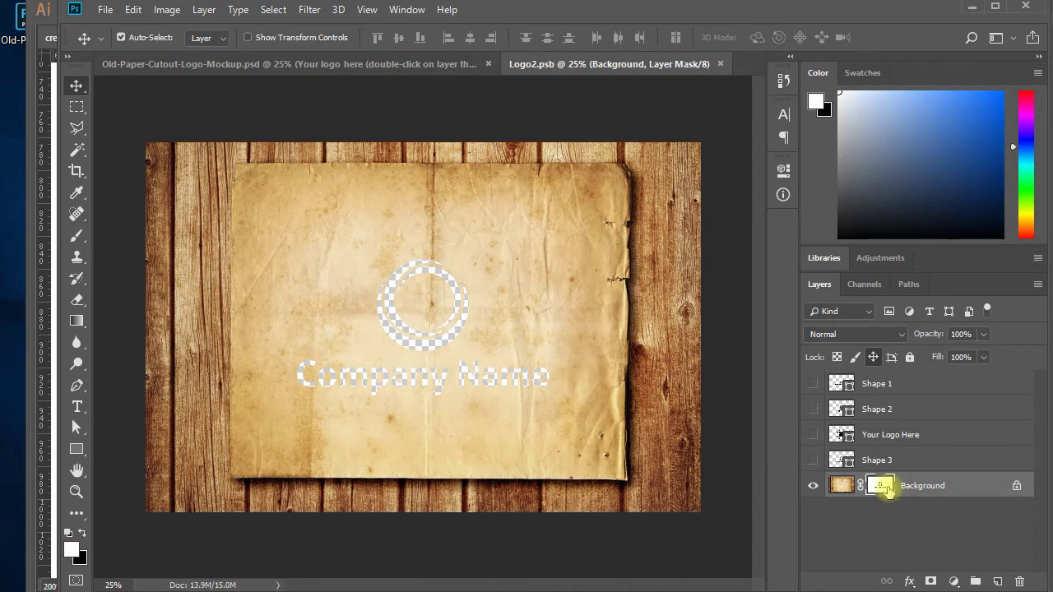
key("alt+BackSpace")
Paste the CREATIVE ALYS logo as a shape layer, enlarge it from its centre to about three-fifths of the paper's width and nudge it up.
key("ctrl+v")
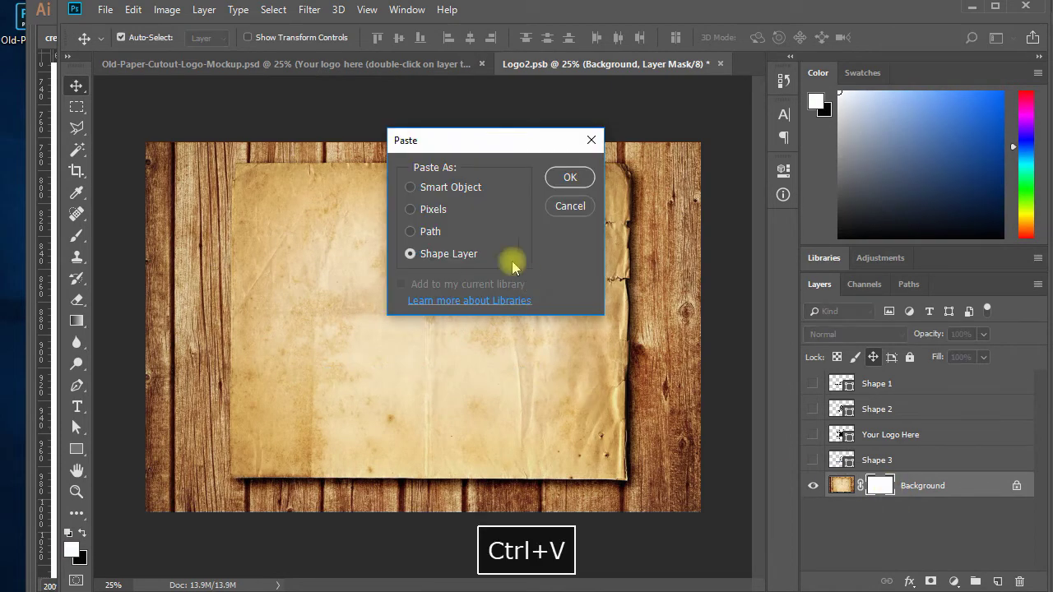
left_click(564, 179)
key("ctrl+t")
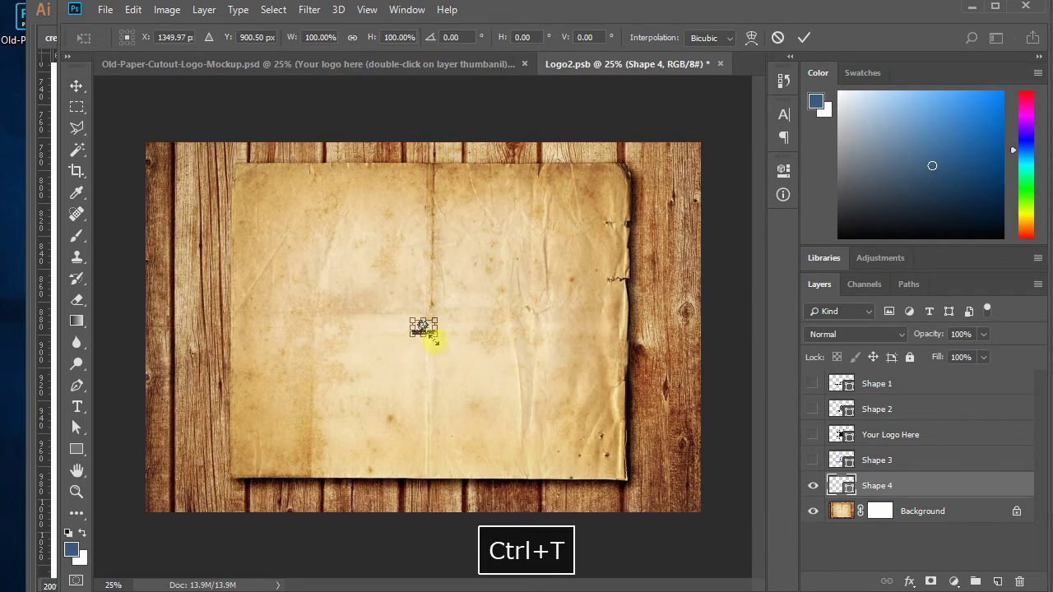
left_click_drag(434, 337, 546, 405)
key("Return")
key("shift+Up")
key("shift+Up")
key("shift+Up")
key("shift+Up")
key("shift+Up")
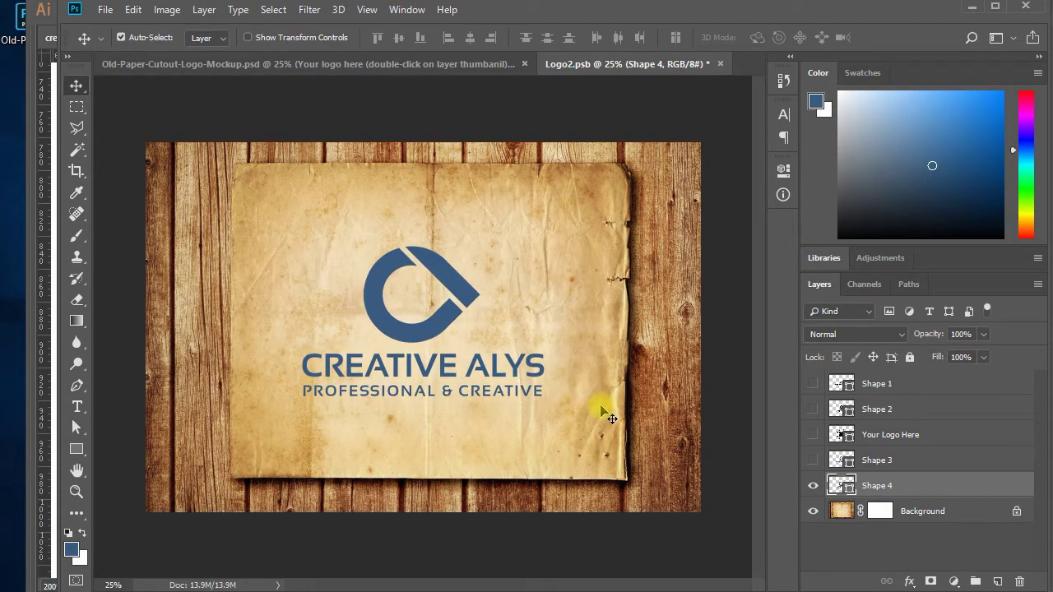
Fill the CREATIVE ALYS logo's outline with black on the Background layer's mask, clear the selection and hide the Shape 4 layer.
left_click(832, 490, "ctrl")
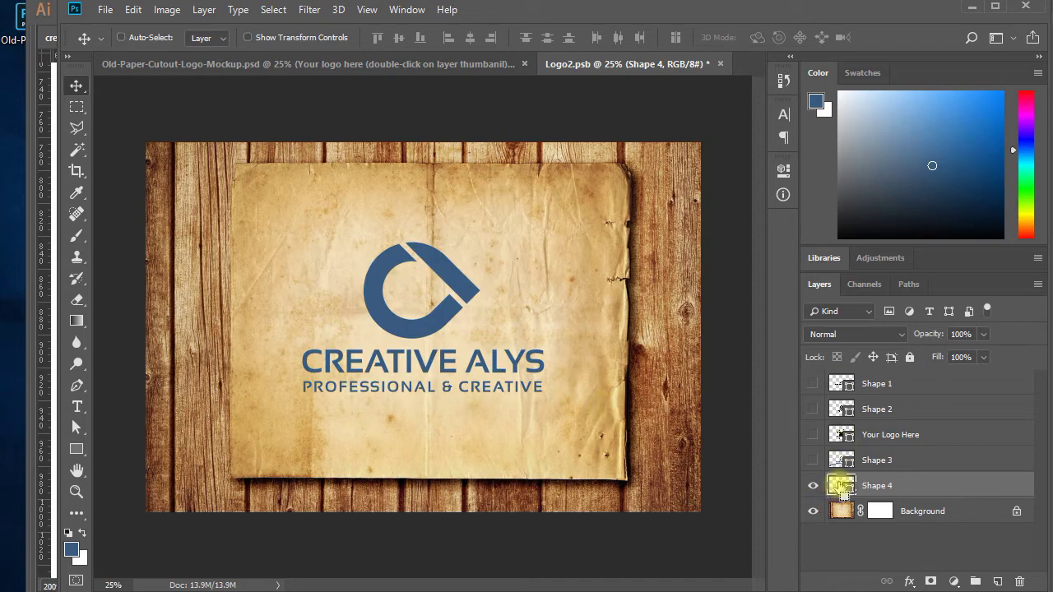
left_click(880, 511)
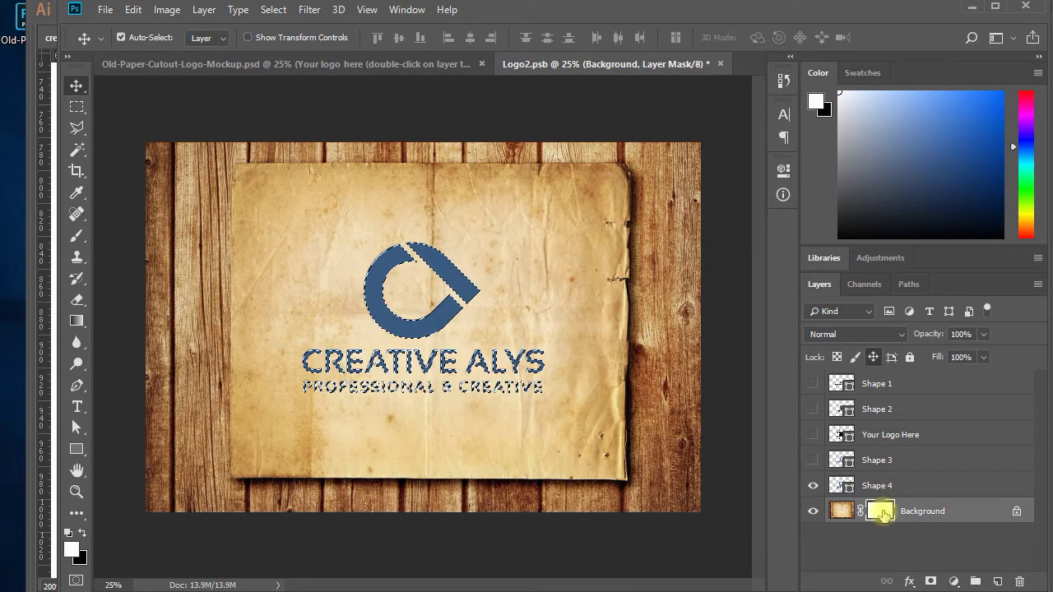
key("ctrl+BackSpace")
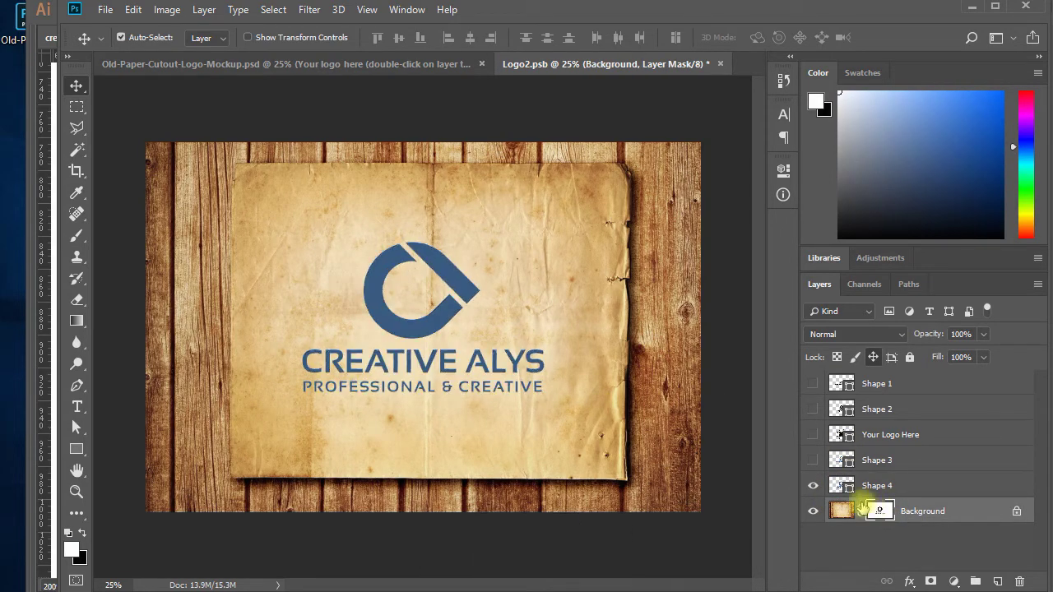
left_click(812, 485)
Save and close Logo2.psb to apply the CREATIVE ALYS logo cutout to the mockup.
key("ctrl+s")
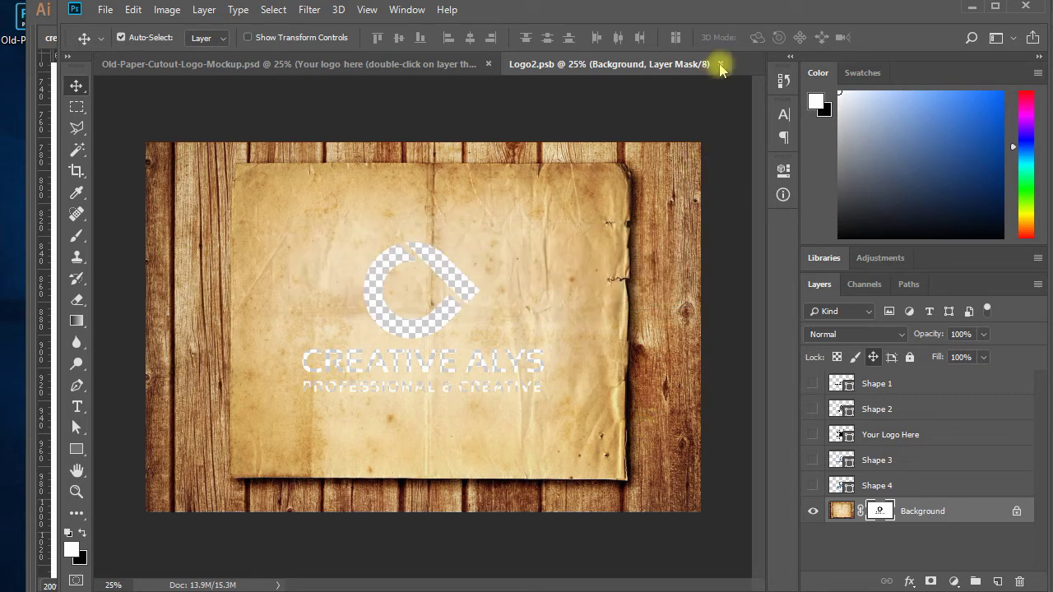
key("ctrl+w")
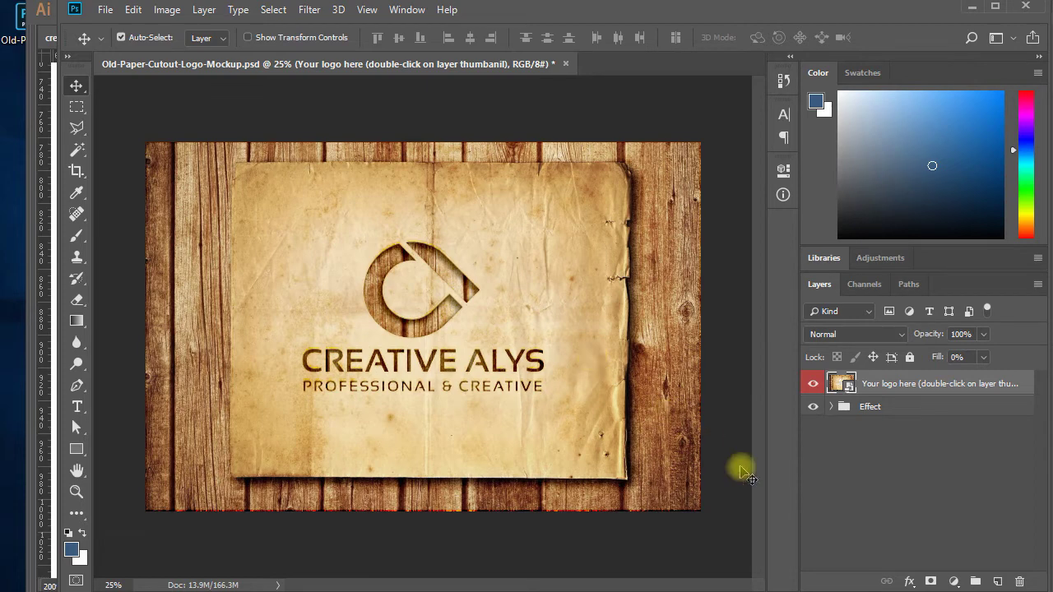
Examine the CREATIVE ALYS logo cutout on the paper mockup up close and at full view.
left_click(1040, 60)
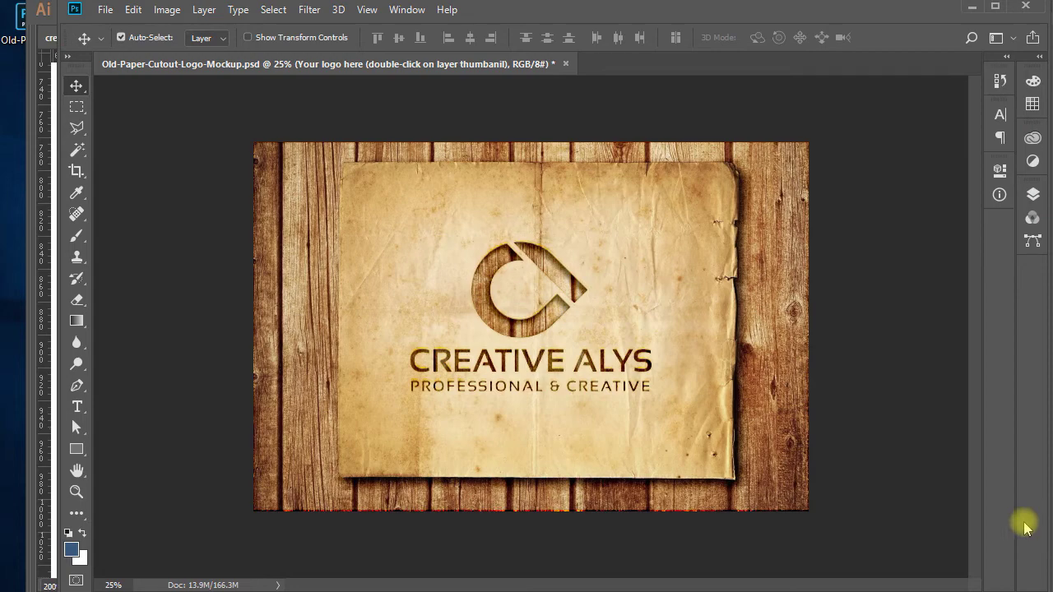
key("ctrl+space")
left_click(505, 304)
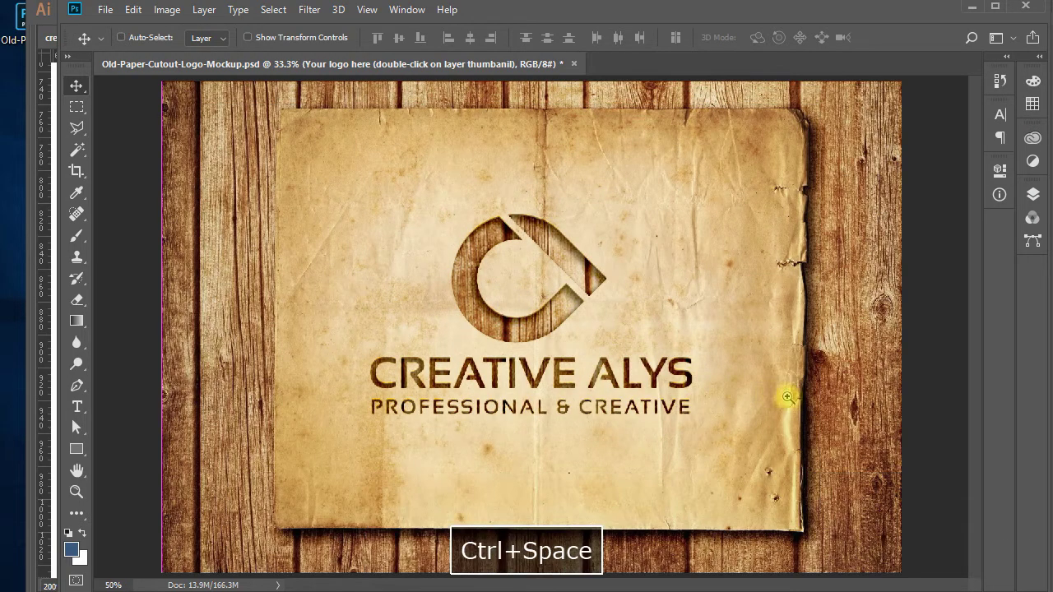
left_click(790, 395)
left_click_drag(827, 392, 812, 368)
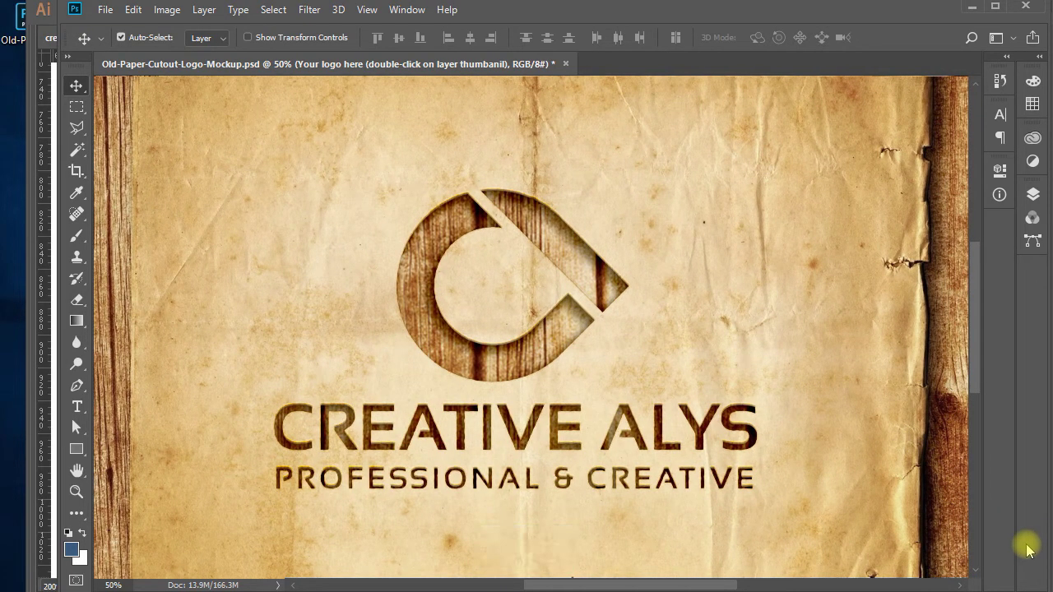
key("ctrl+minus")
key("ctrl+minus")
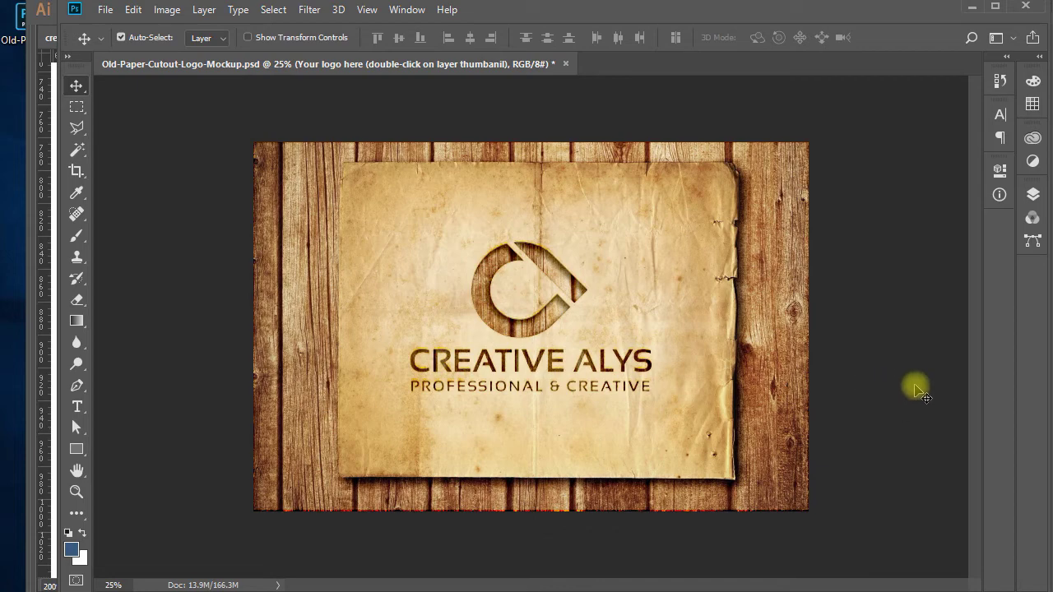
left_click(1040, 63)
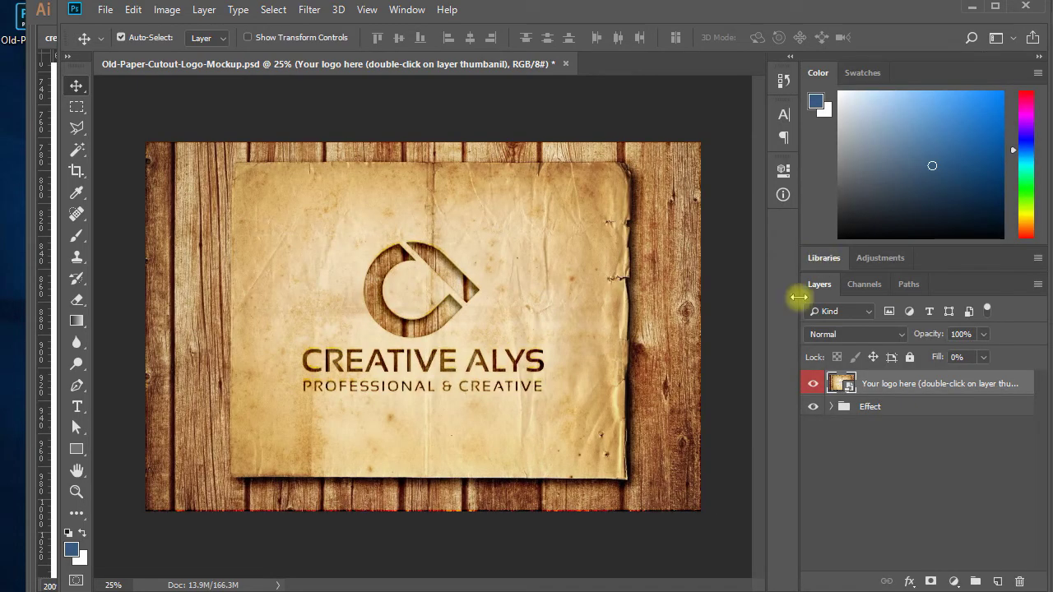